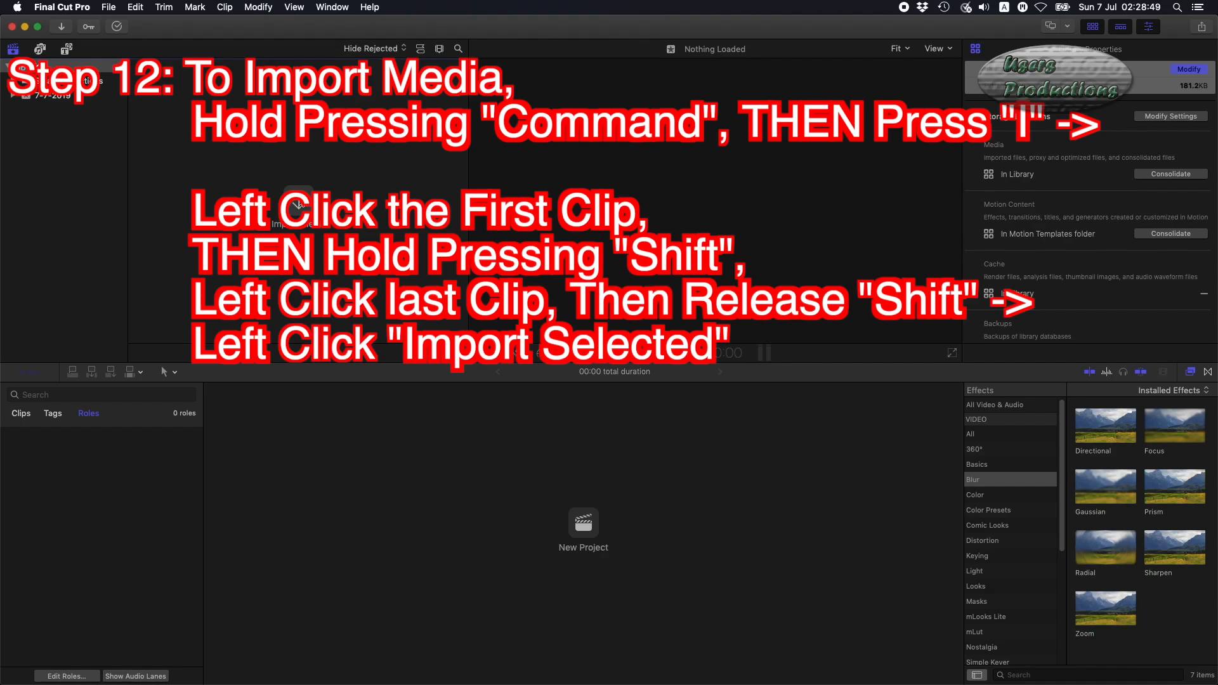
# Import all five screen recordings from the Desktop into the 7-7-2019 event.
pyautogui.click(298, 205)
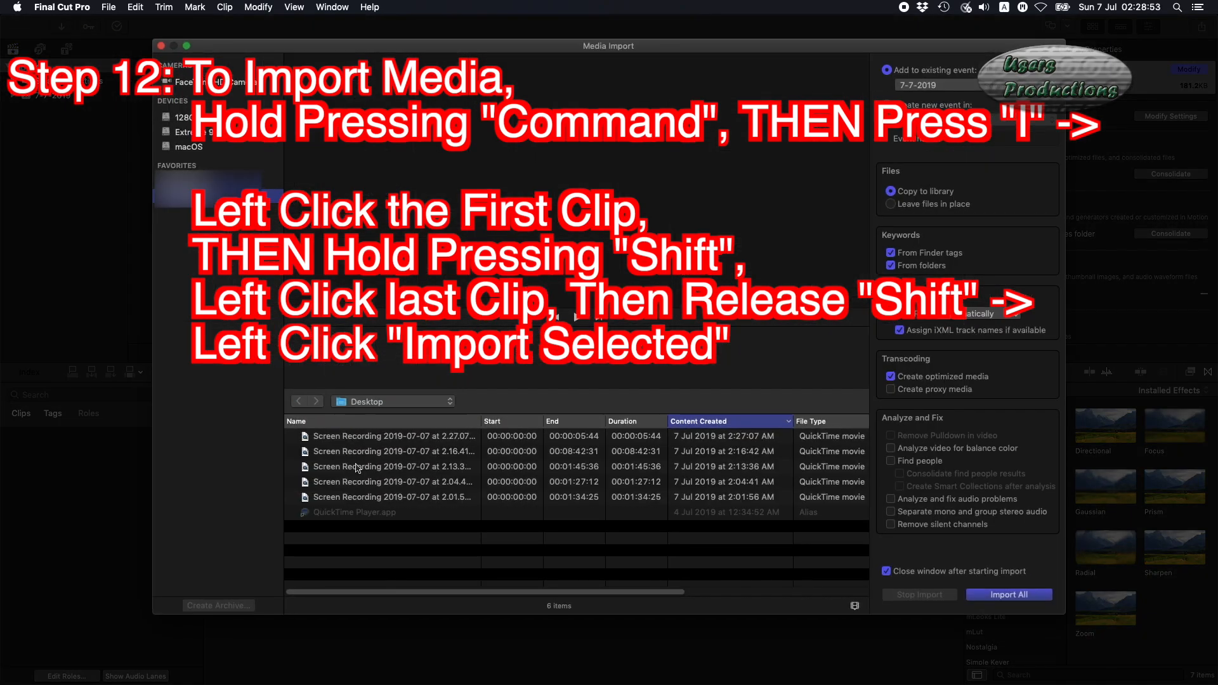
pyautogui.click(376, 438)
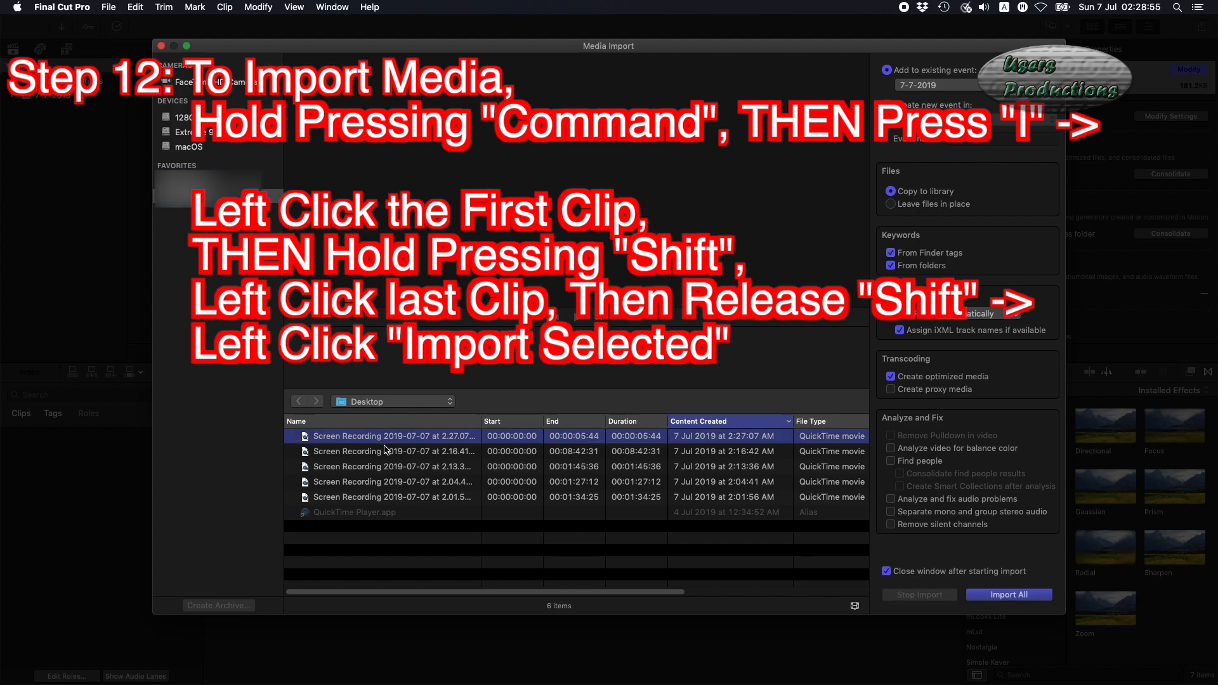
pyautogui.keyDown('shift'); pyautogui.click(411, 497); pyautogui.keyUp('shift')
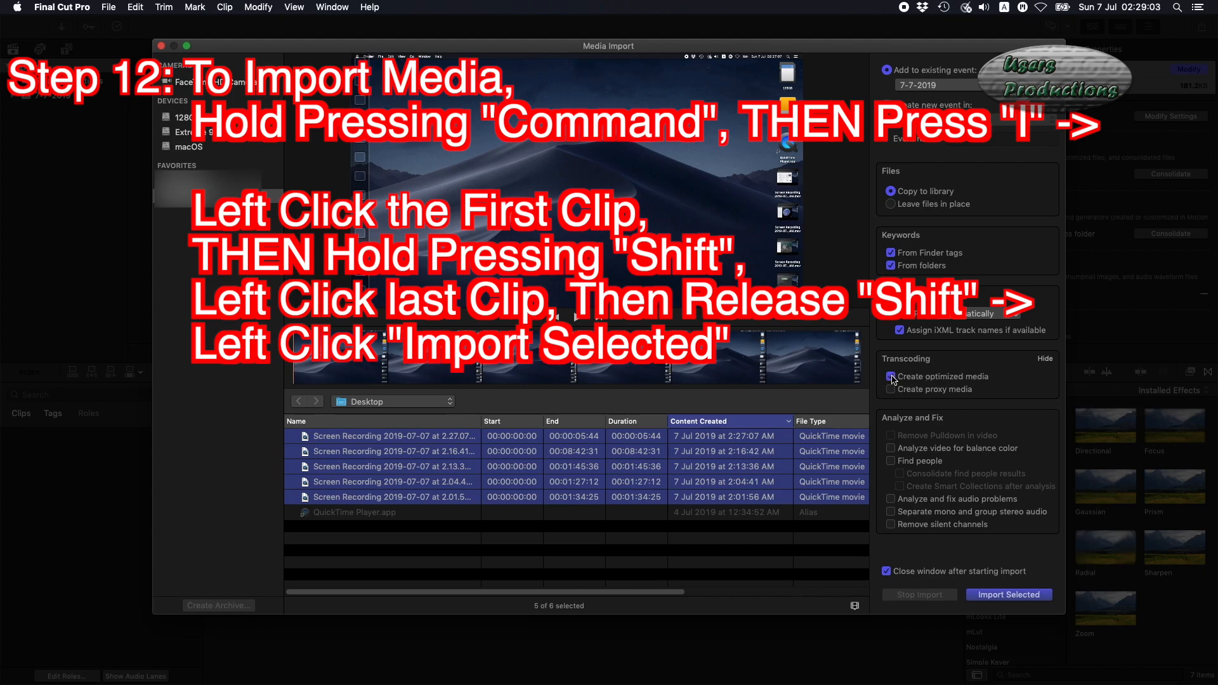
pyautogui.click(1018, 596)
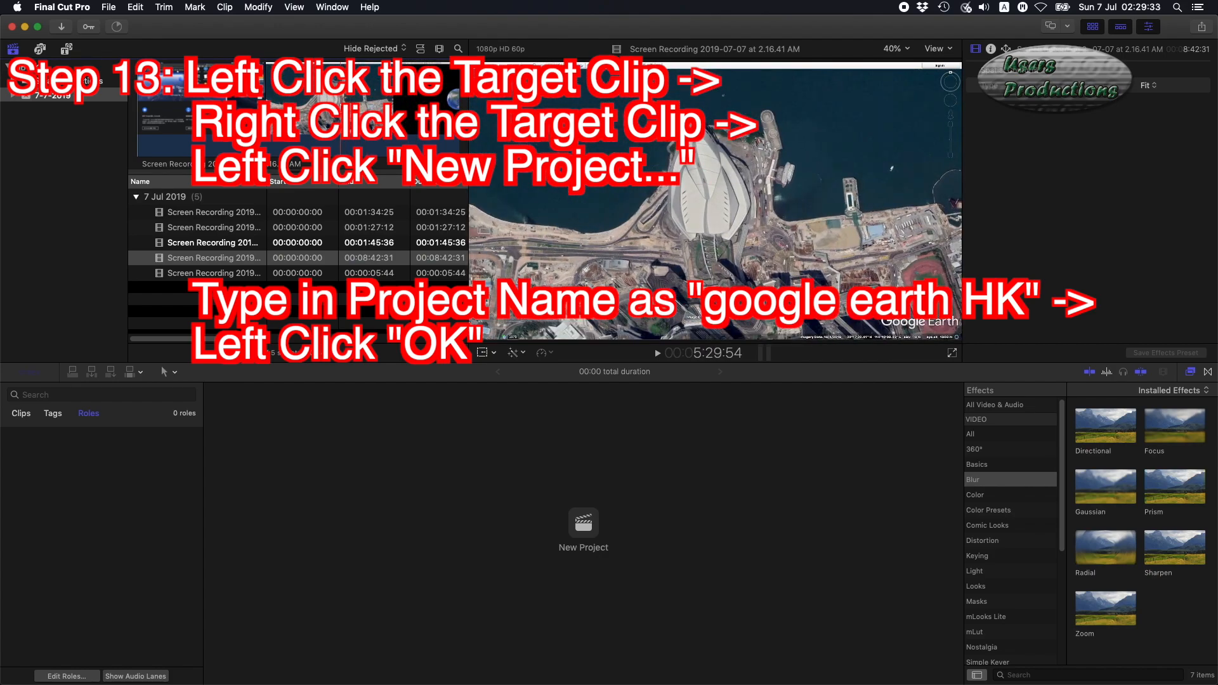
# Create a new project named "google earth HK" from the 8:42 screen recording clip.
pyautogui.click(241, 261)
pyautogui.rightClick(246, 260)
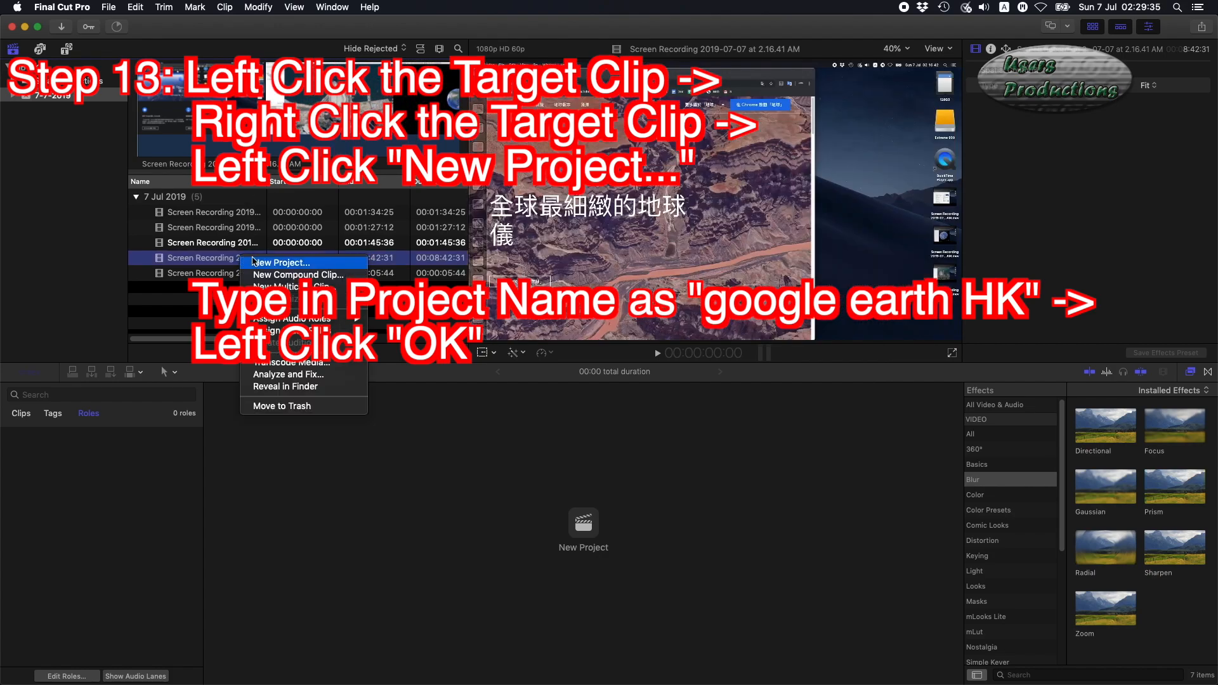
pyautogui.click(287, 266)
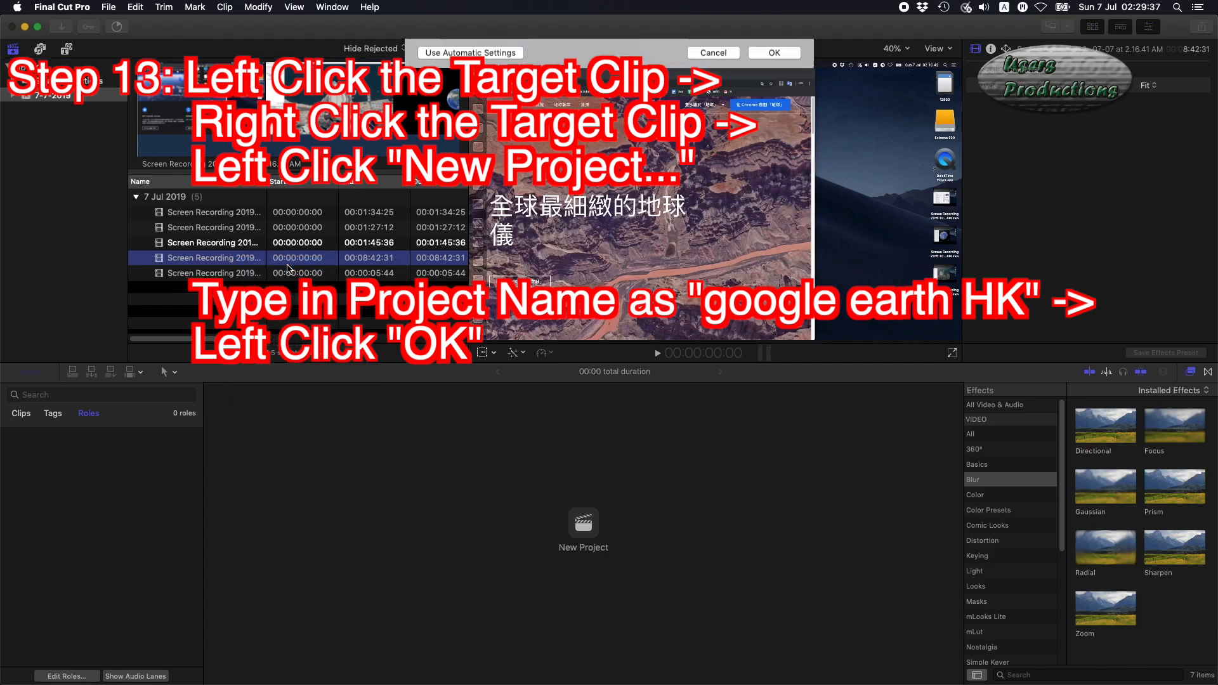
pyautogui.write('goo')
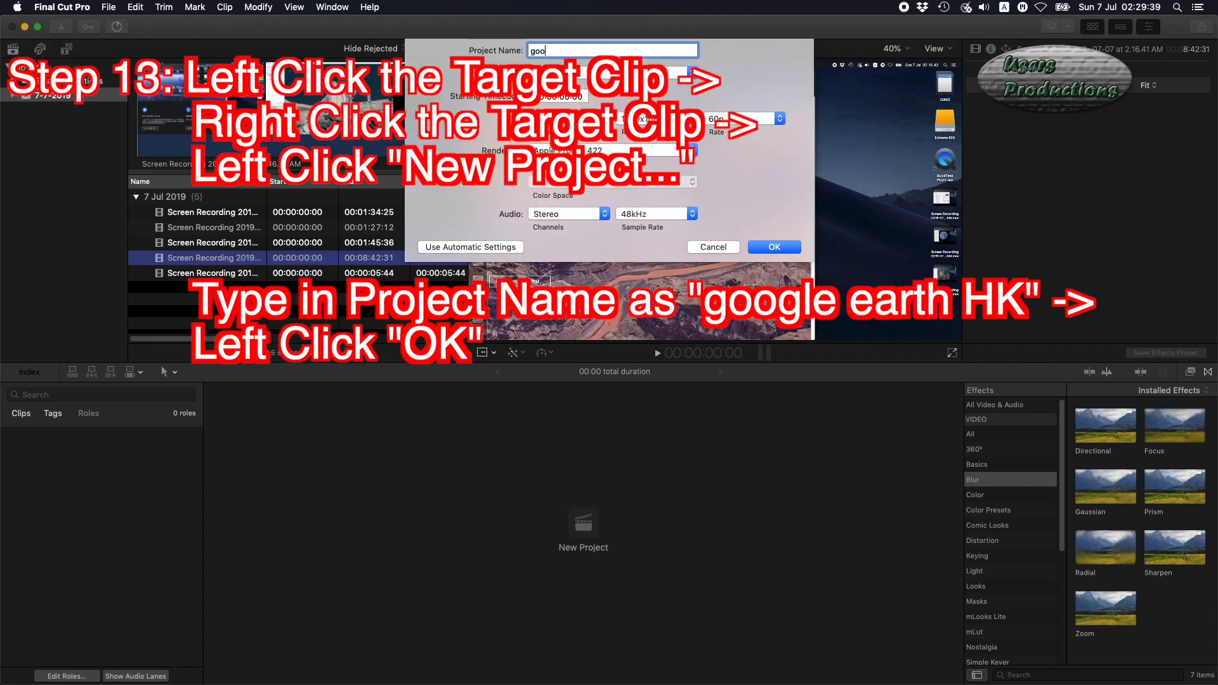
pyautogui.write('gle earth HK')
pyautogui.click(776, 247)
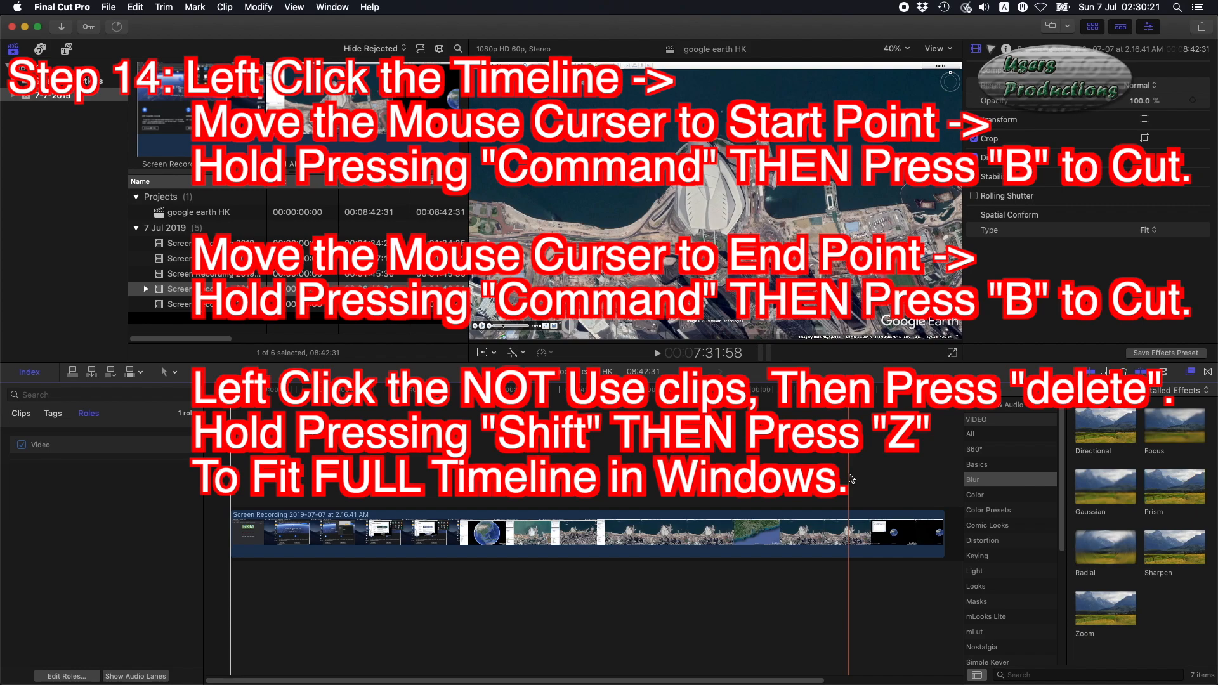
# Blade the timeline clip at the start and end points and delete the unwanted leading and trailing segments.
pyautogui.press('super+b')
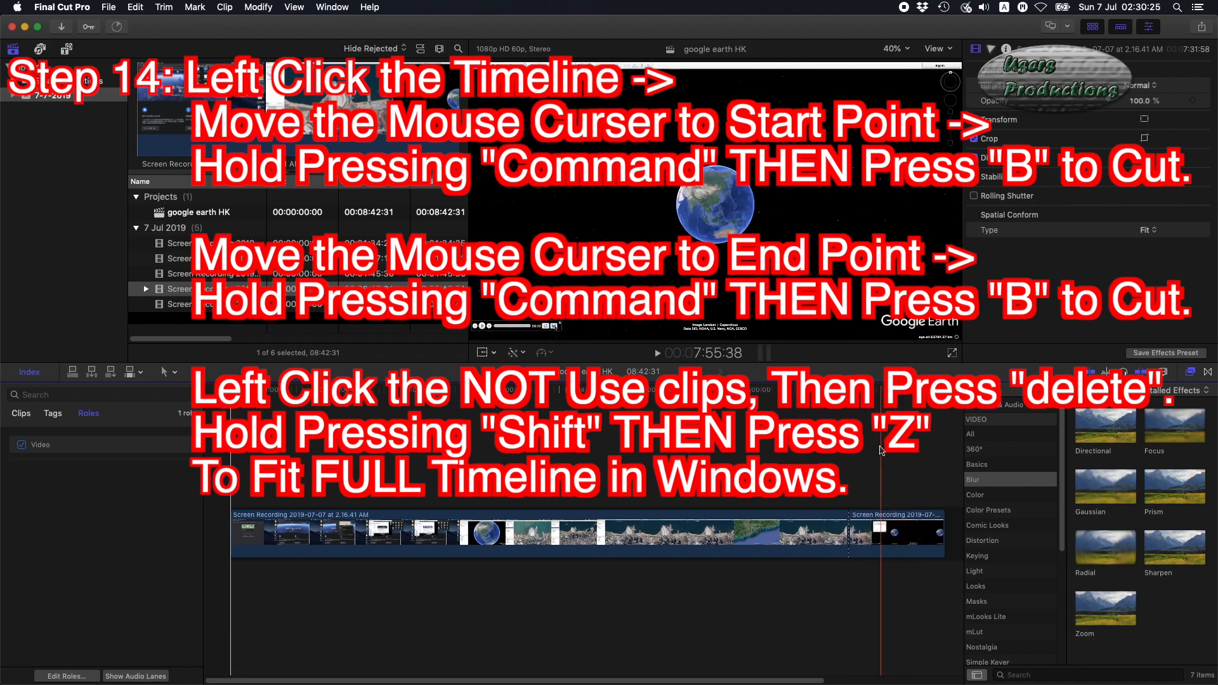
pyautogui.click(882, 451)
pyautogui.press('super+b')
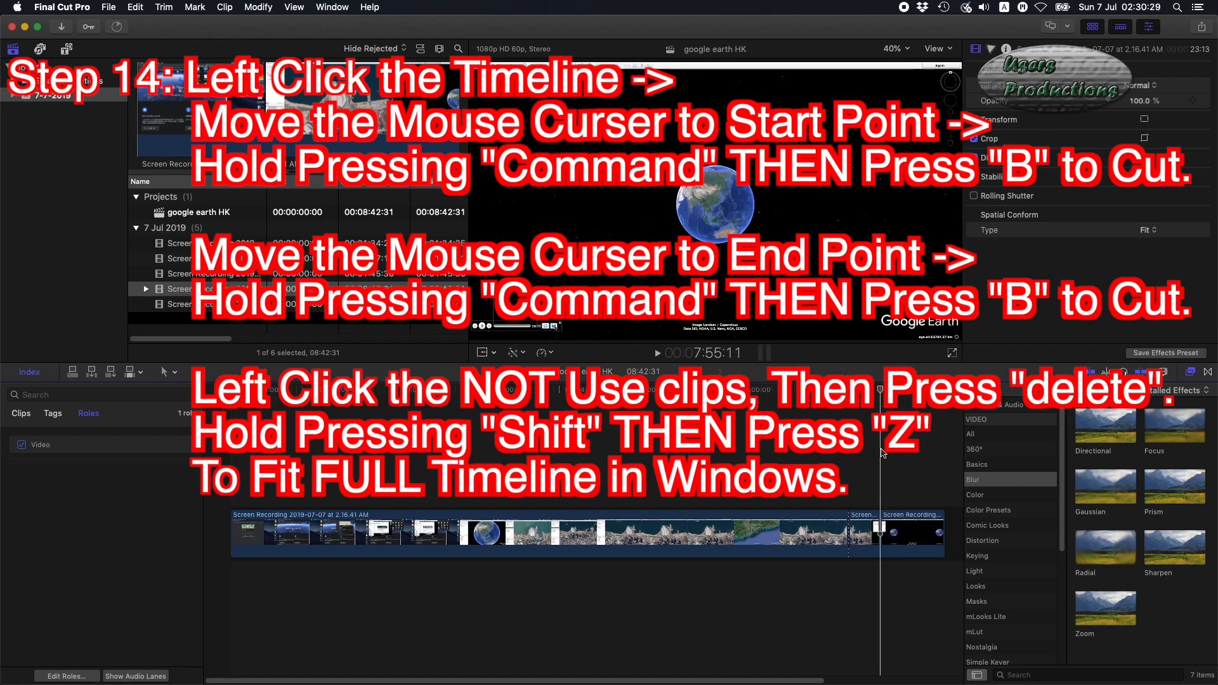
pyautogui.click(797, 533)
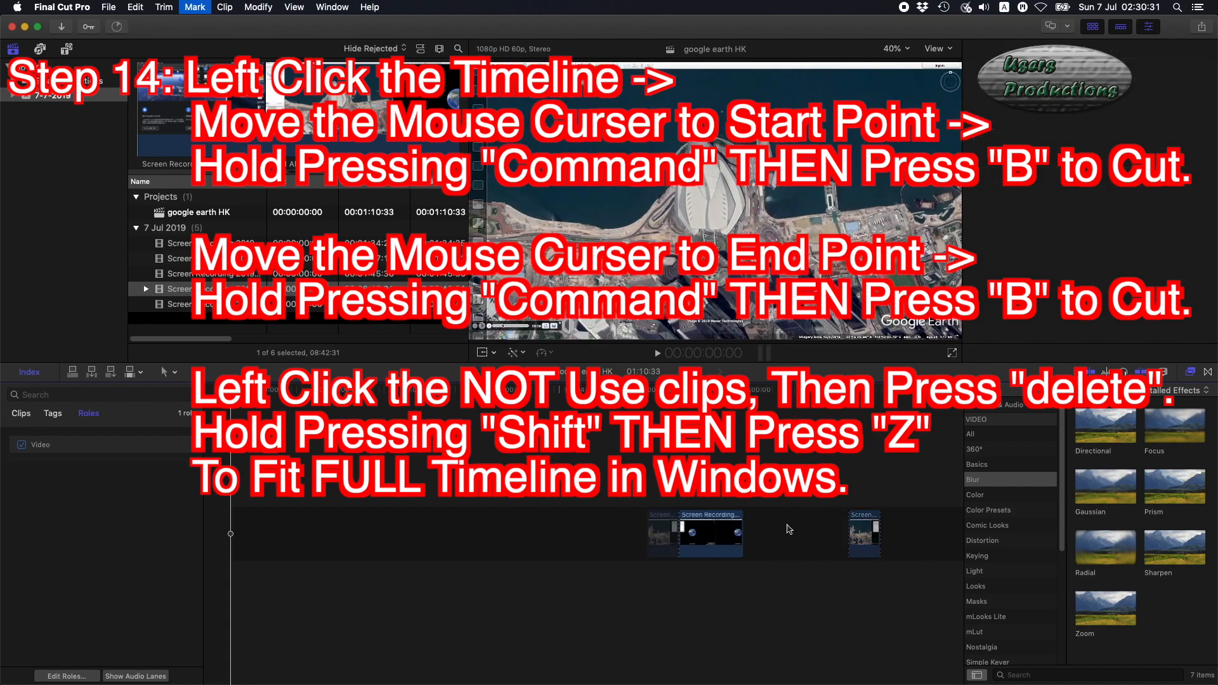
pyautogui.press('Delete')
pyautogui.click(296, 532)
pyautogui.press('Delete')
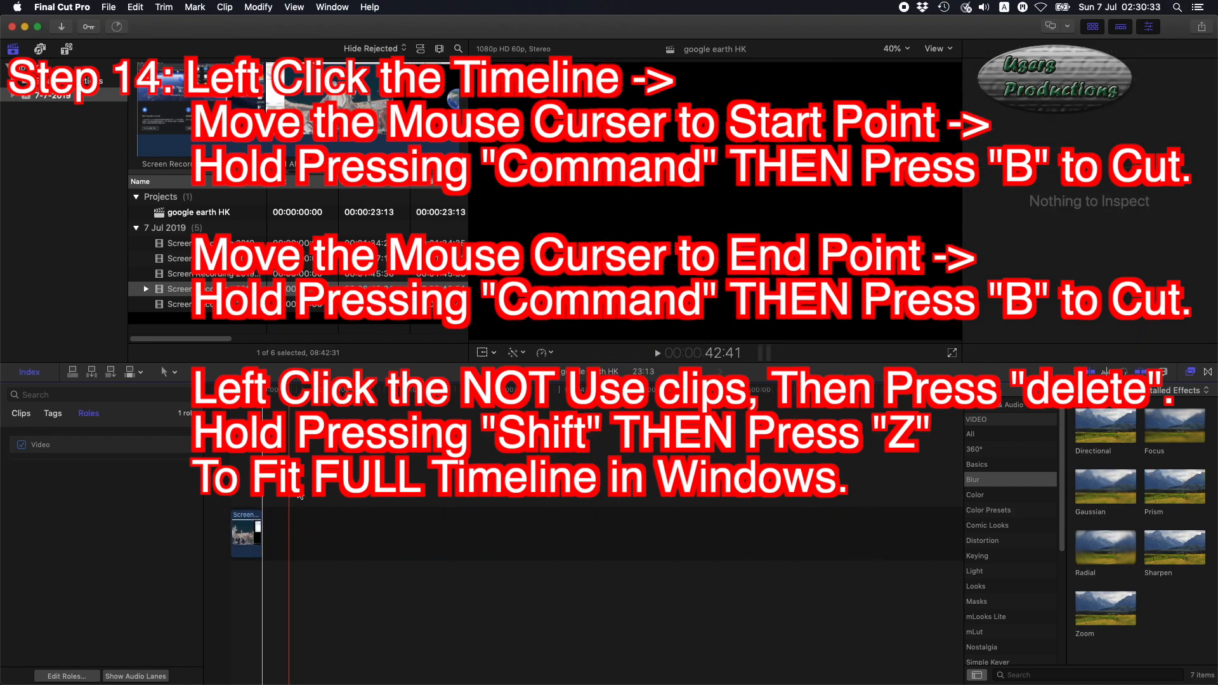
# Fit the timeline to the window and reverse the remaining clip.
pyautogui.press('Home')
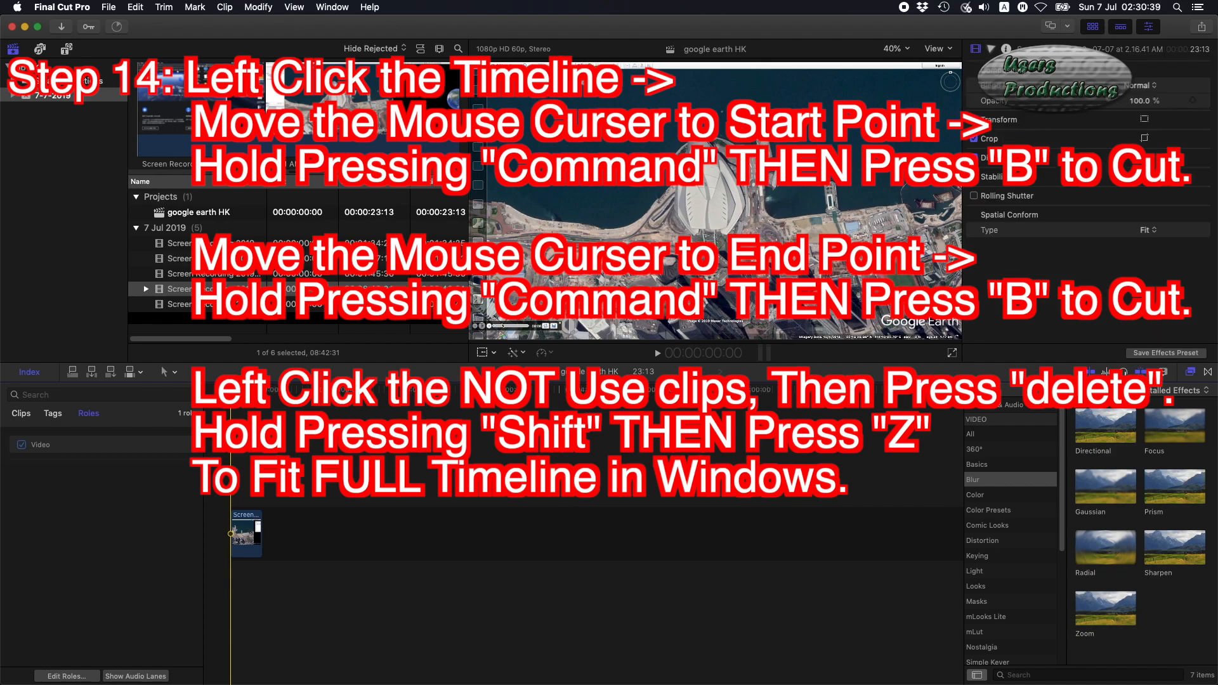
pyautogui.hotkey('shift', 'z')
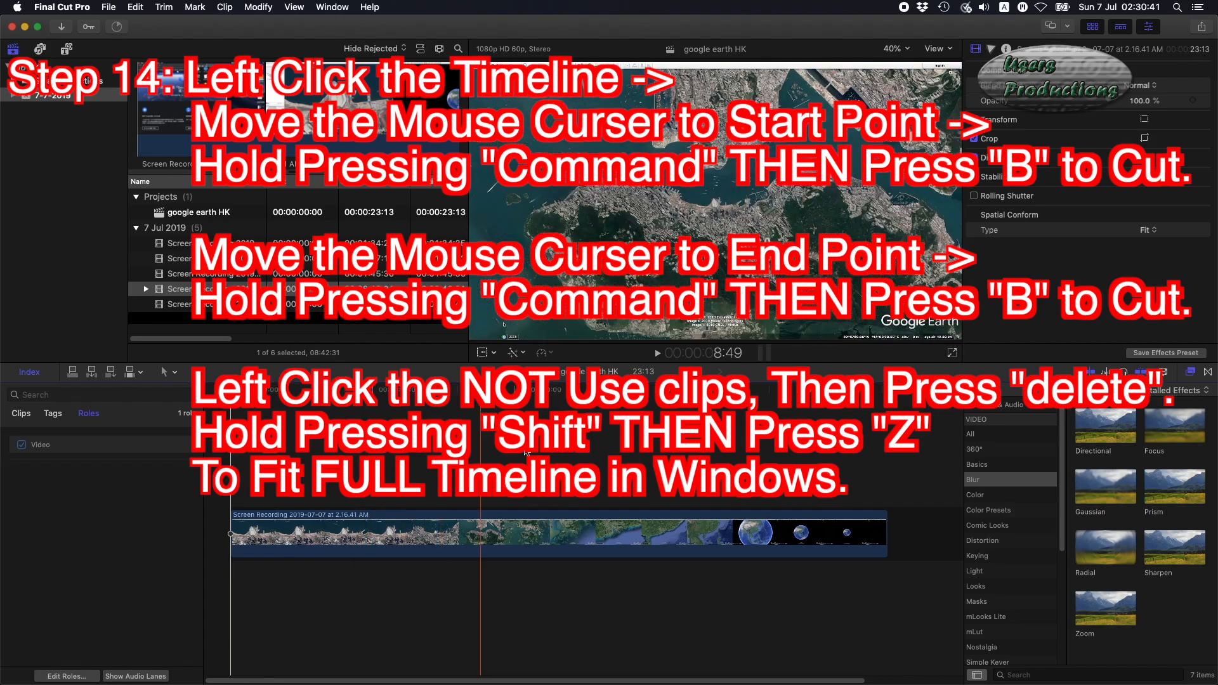
pyautogui.click(456, 535)
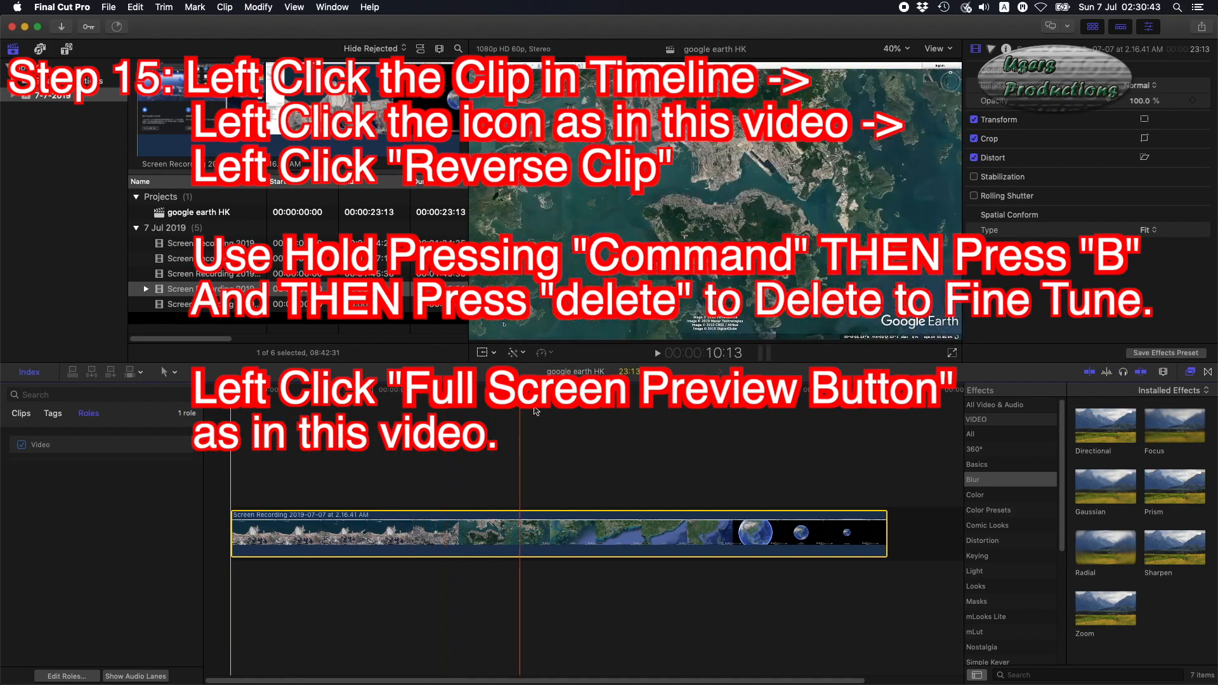
pyautogui.click(552, 352)
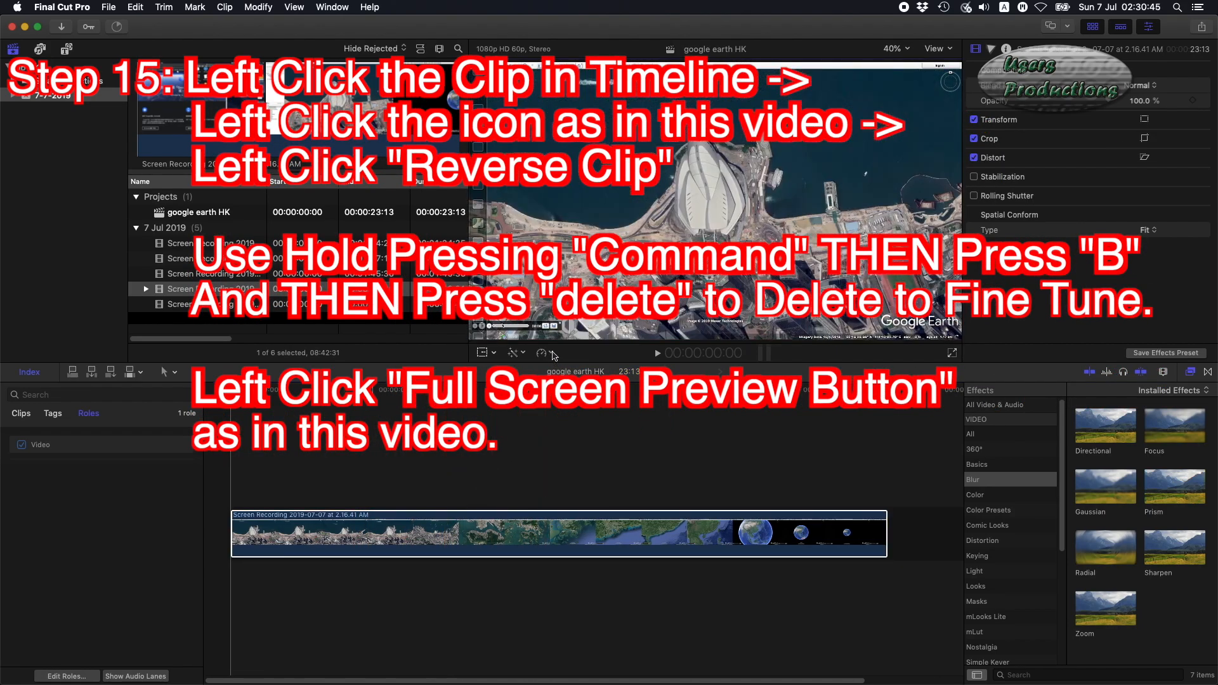
pyautogui.click(553, 354)
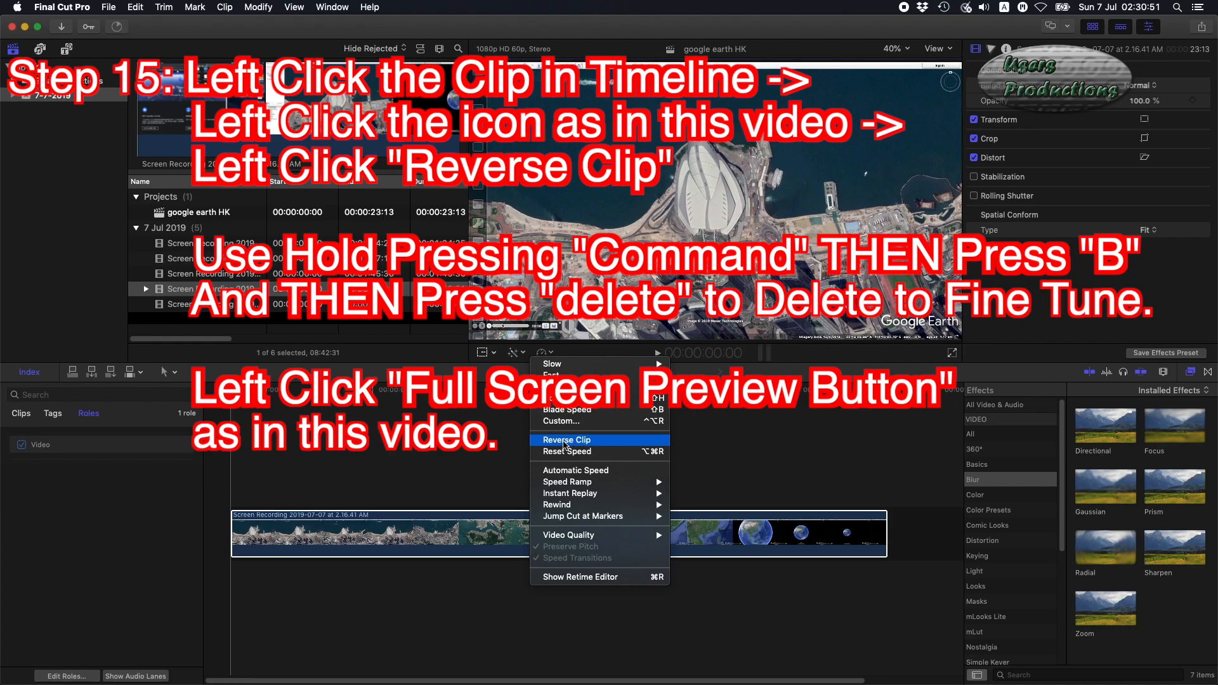
pyautogui.click(581, 446)
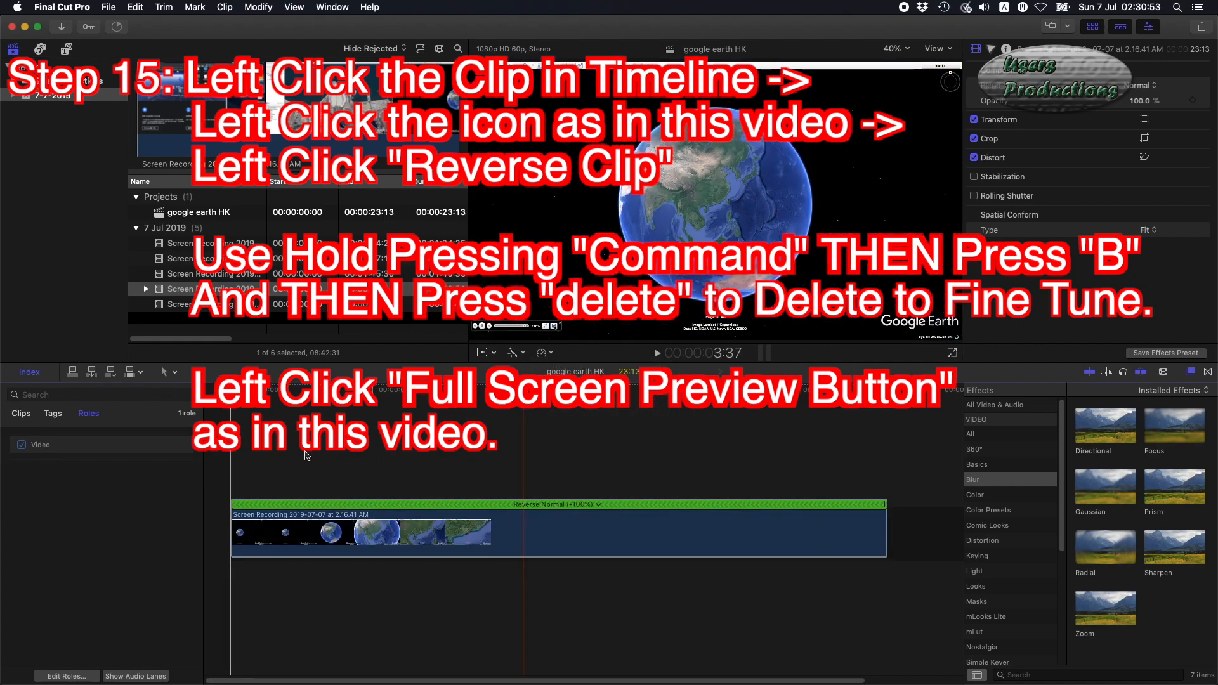
# Blade the reversed clip near its start and delete the leading segment.
pyautogui.press('space')
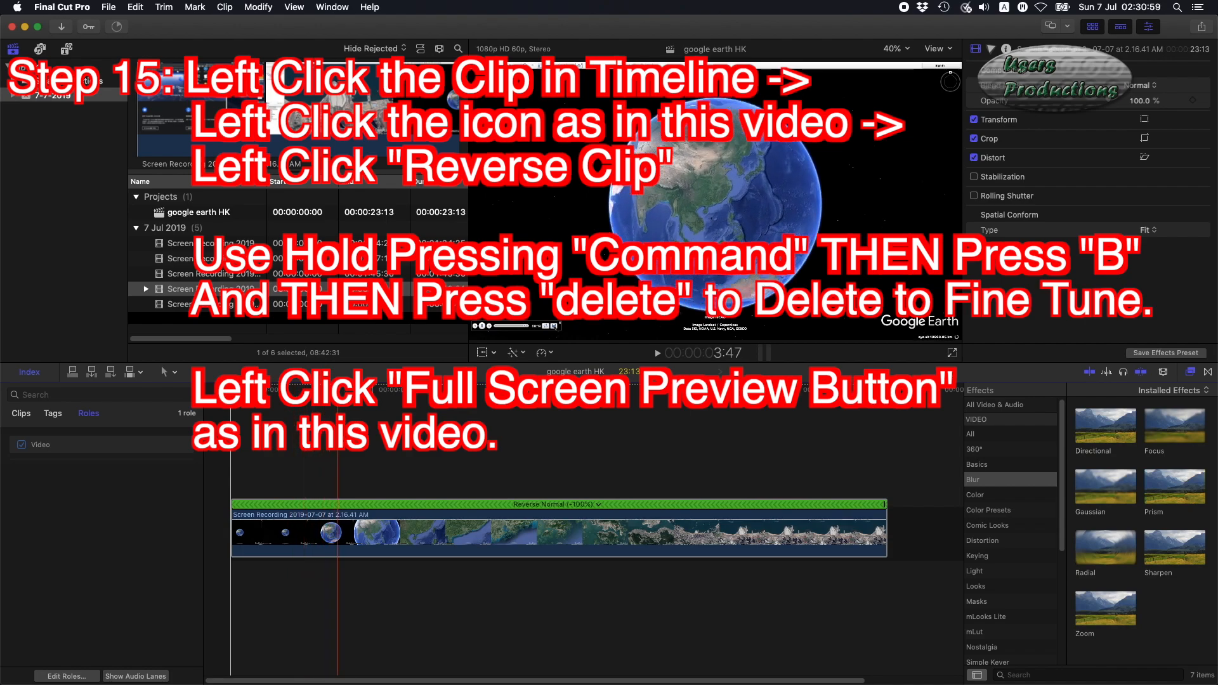
pyautogui.click(335, 427)
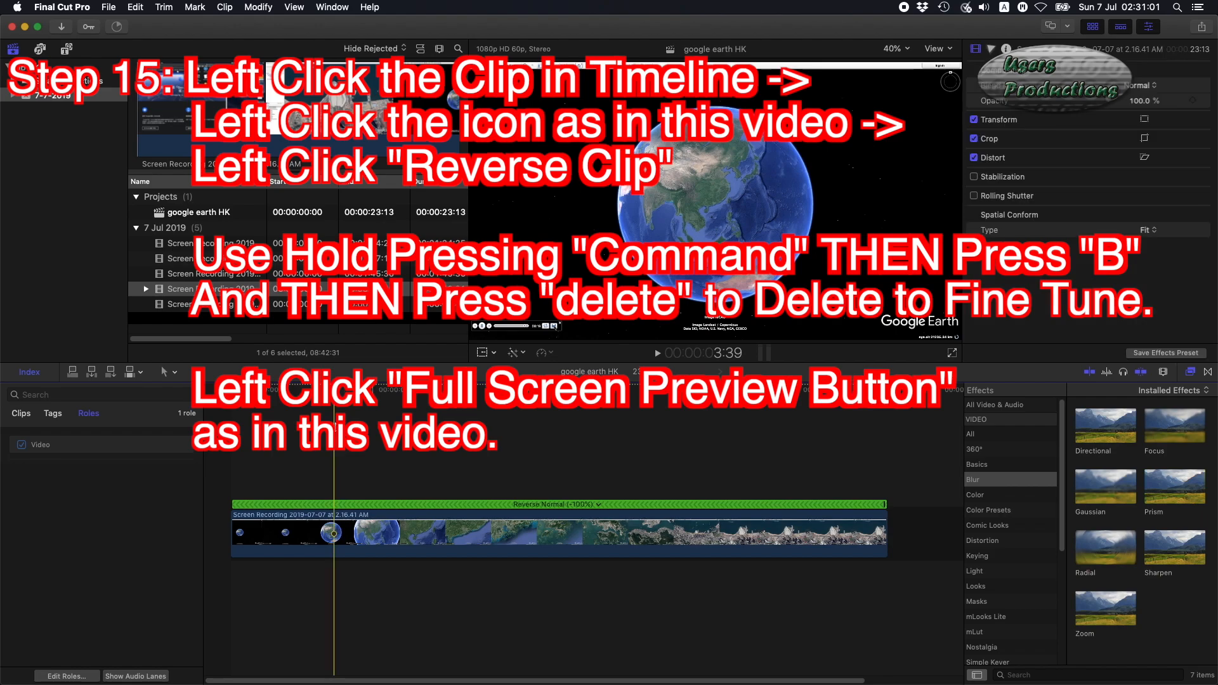
pyautogui.press('super+b')
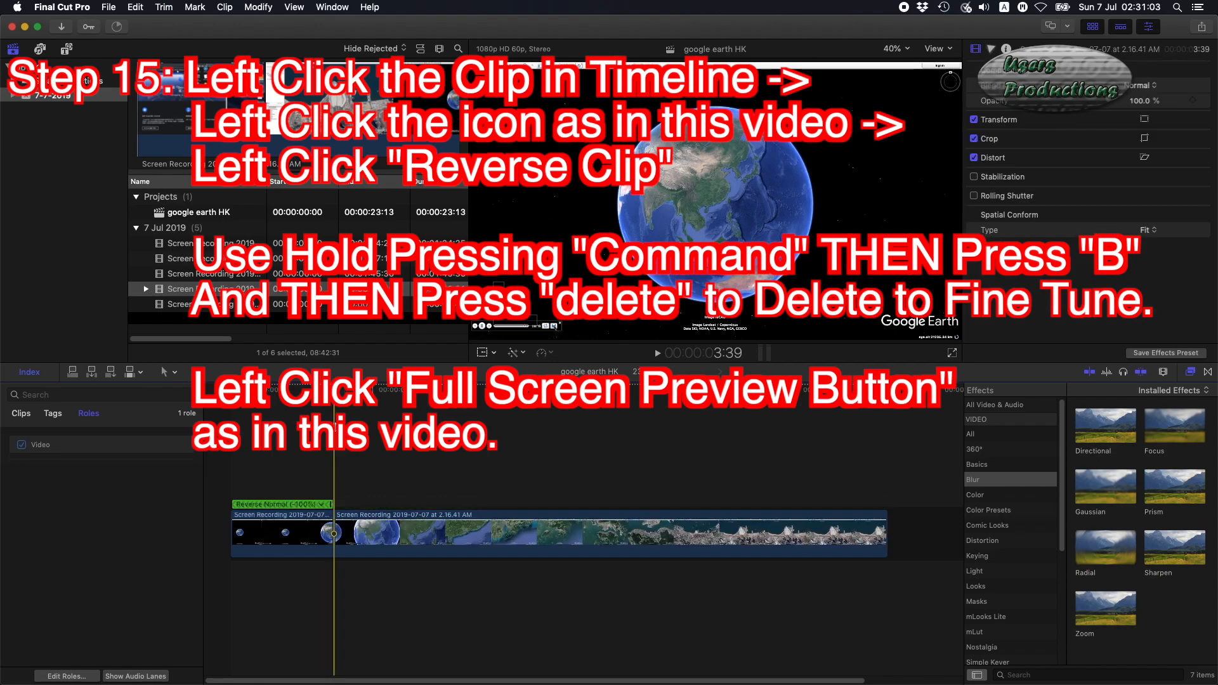
pyautogui.click(289, 506)
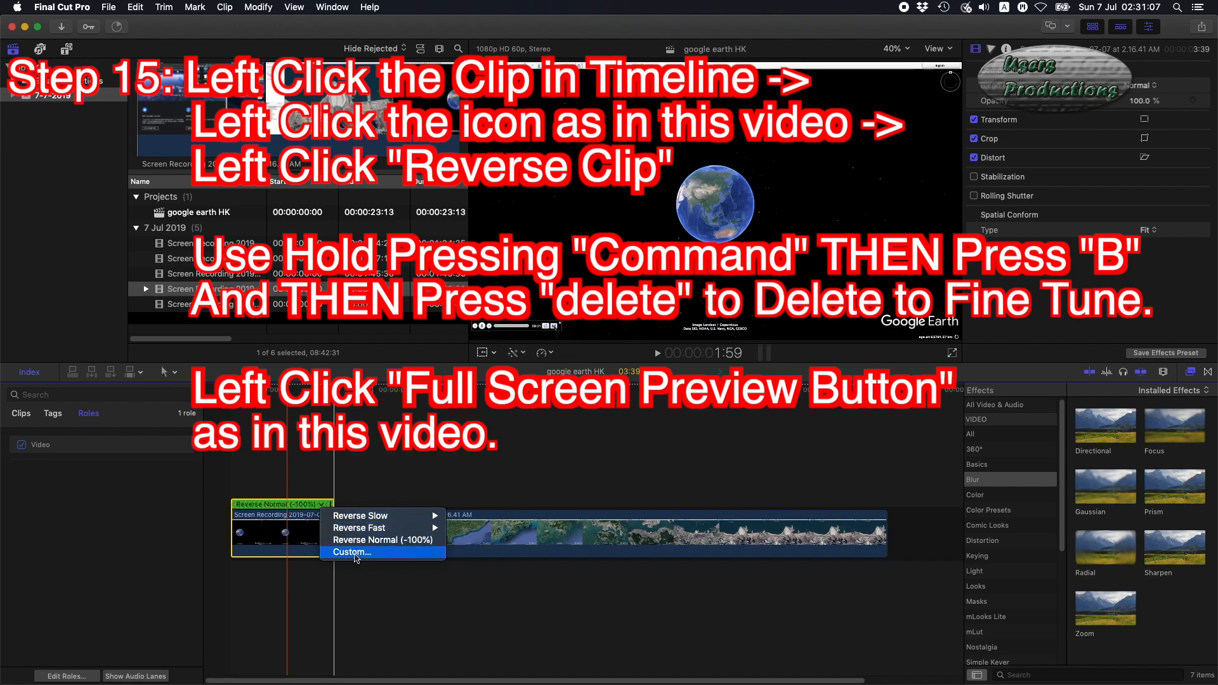
pyautogui.click(356, 447)
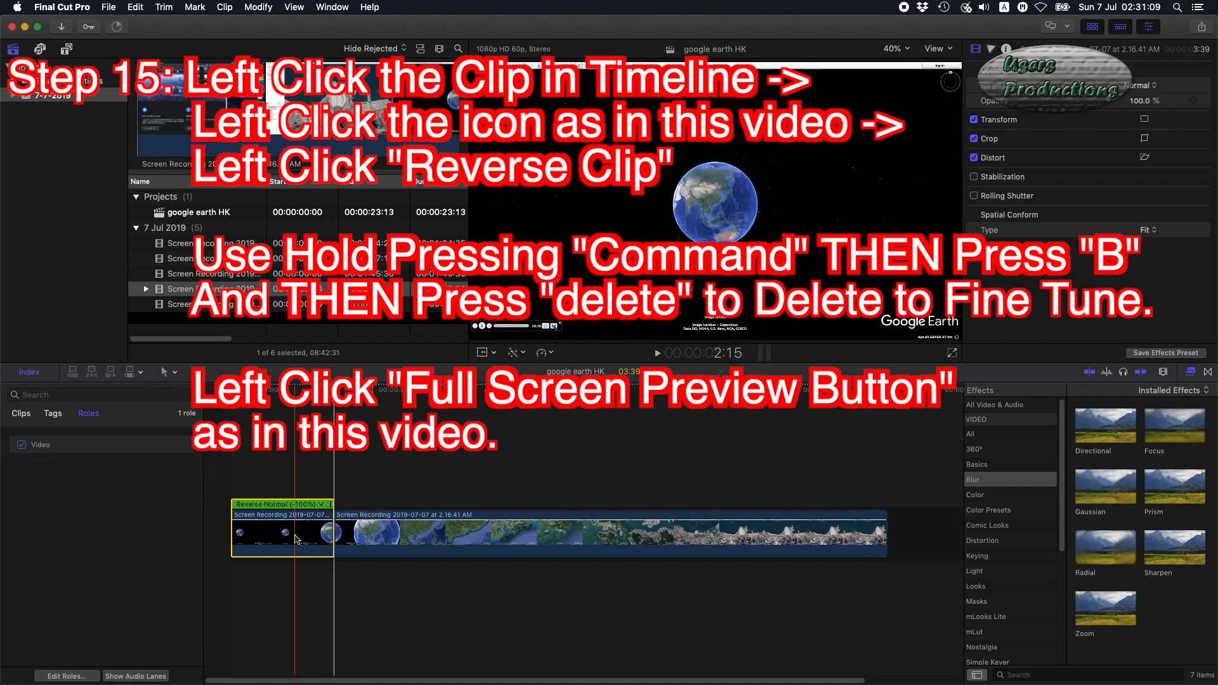
pyautogui.press('Delete')
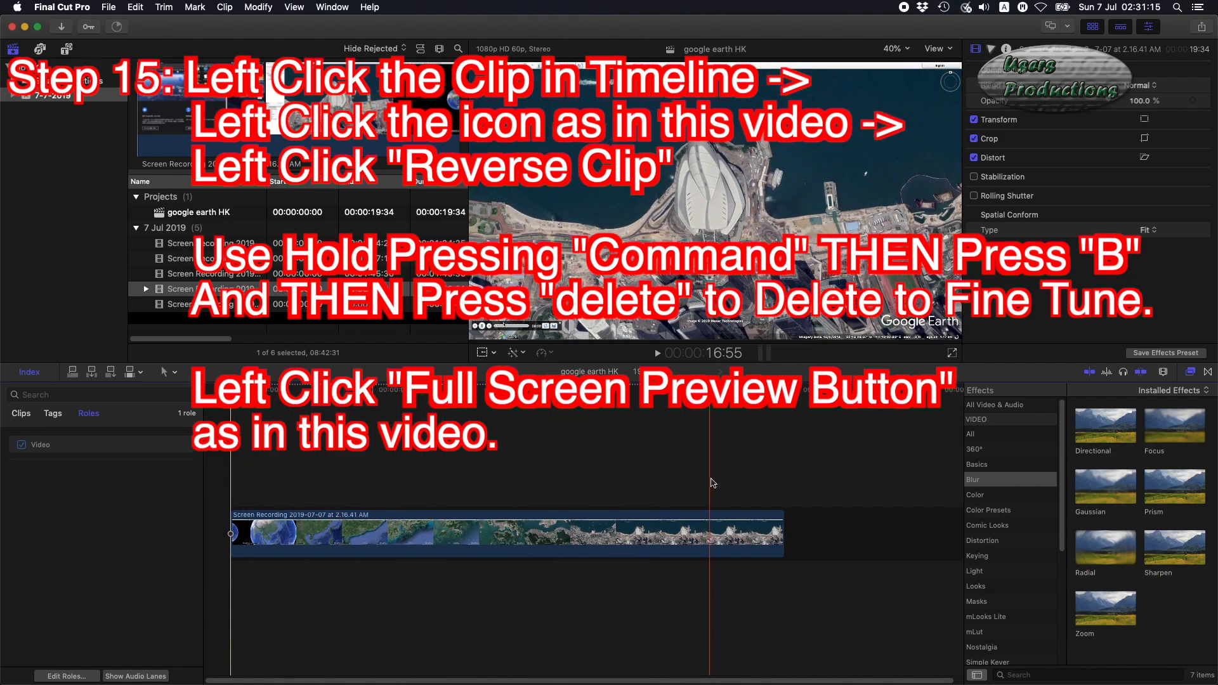
# Blade the clip near its end and delete the trailing segment.
pyautogui.click(634, 500)
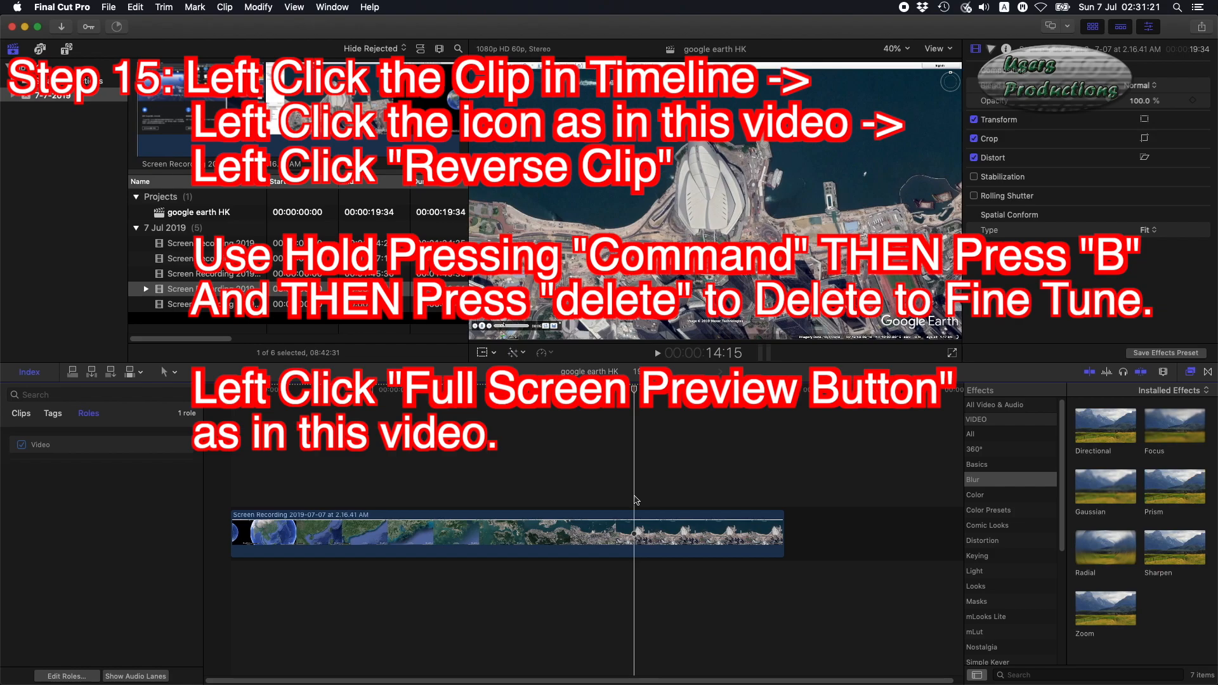
pyautogui.press('super+b')
pyautogui.click(658, 521)
pyautogui.press('BackSpace')
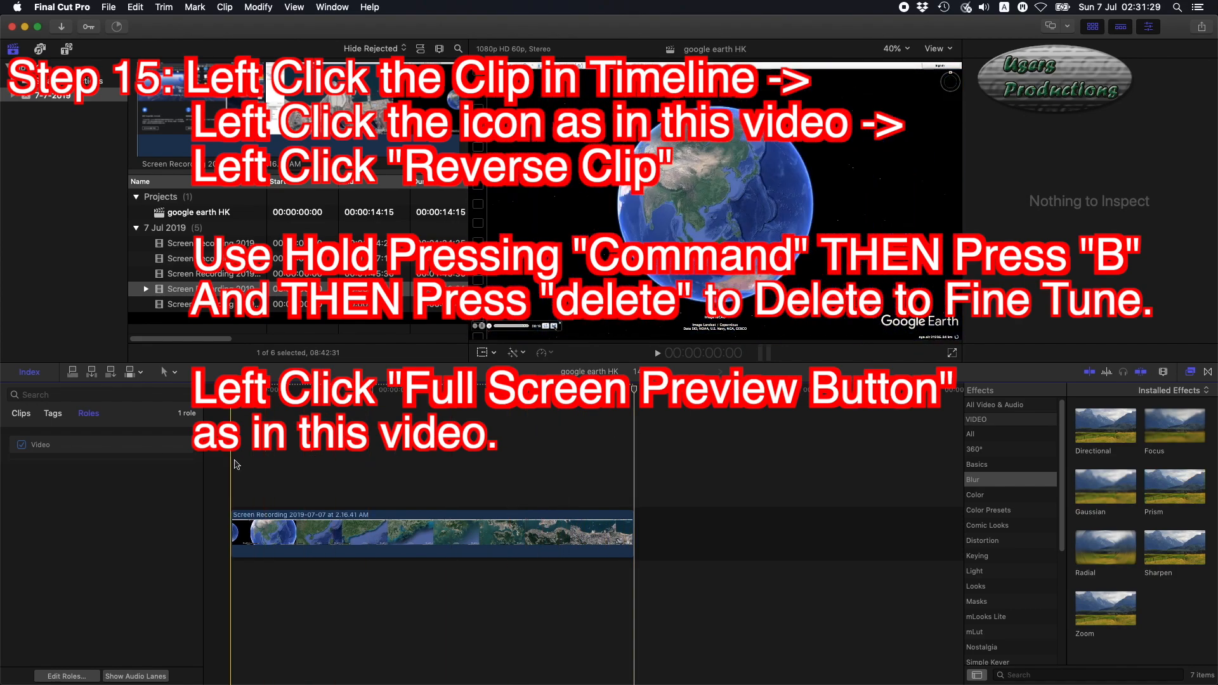
# Preview the edited project from the start in full-screen playback.
pyautogui.press('space')
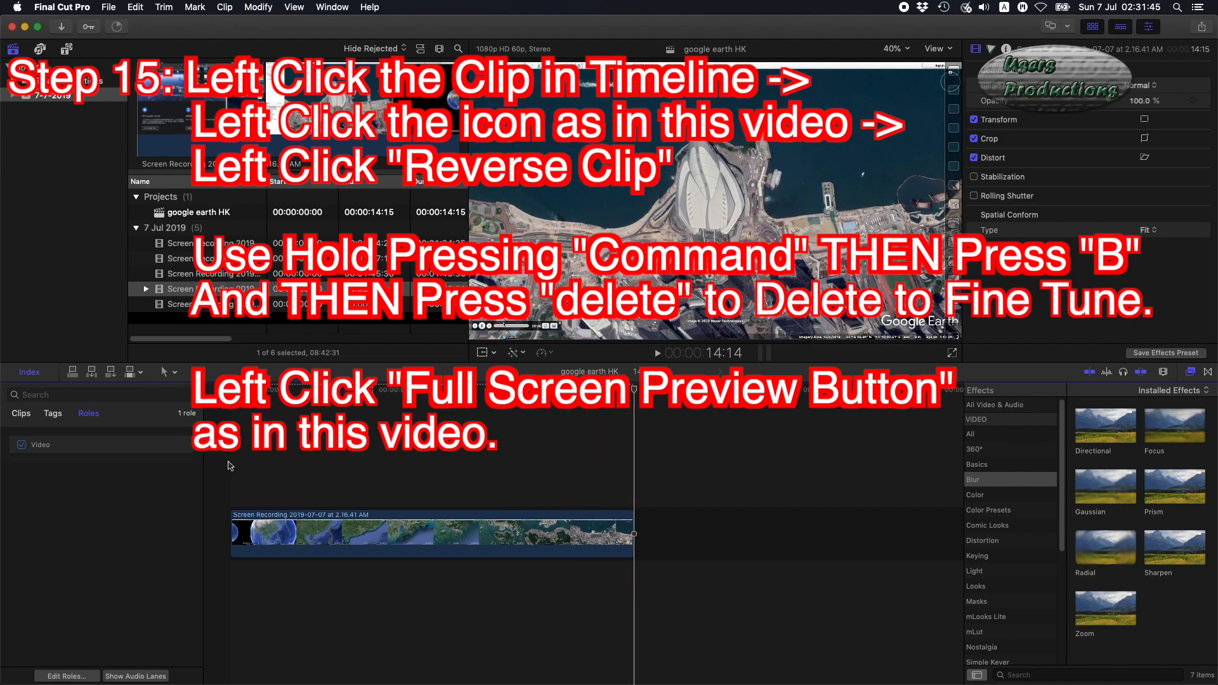
pyautogui.moveTo(270, 390); pyautogui.dragTo(230, 390)
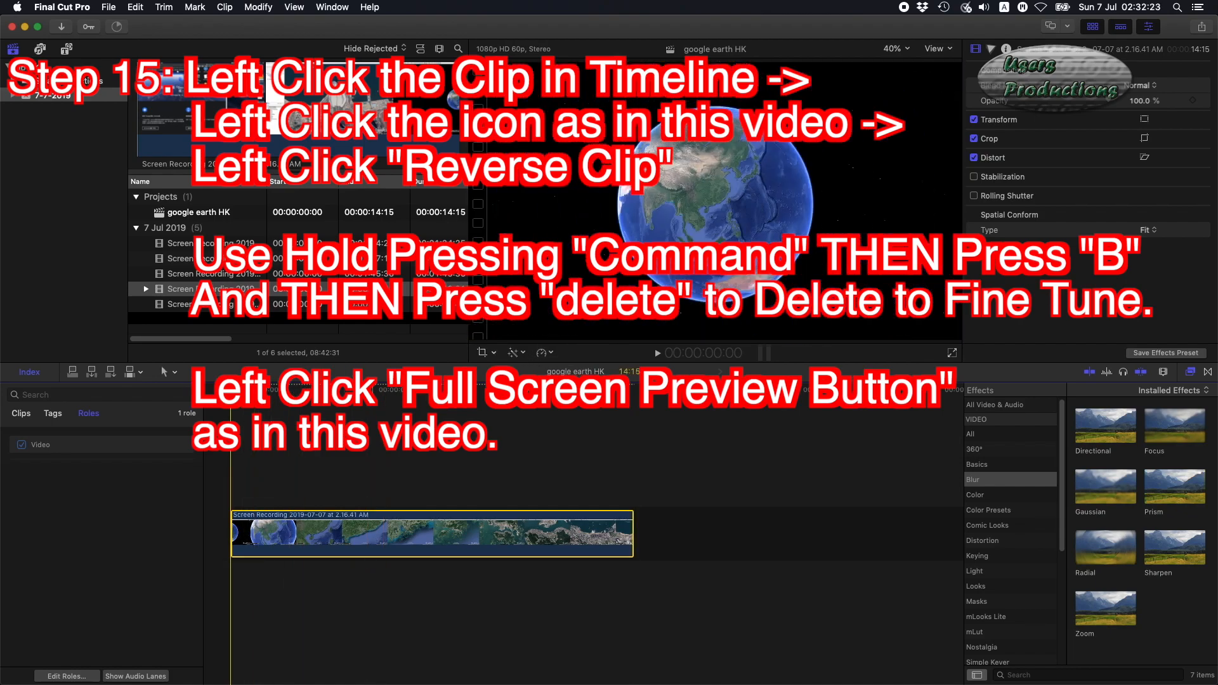
pyautogui.click(954, 353)
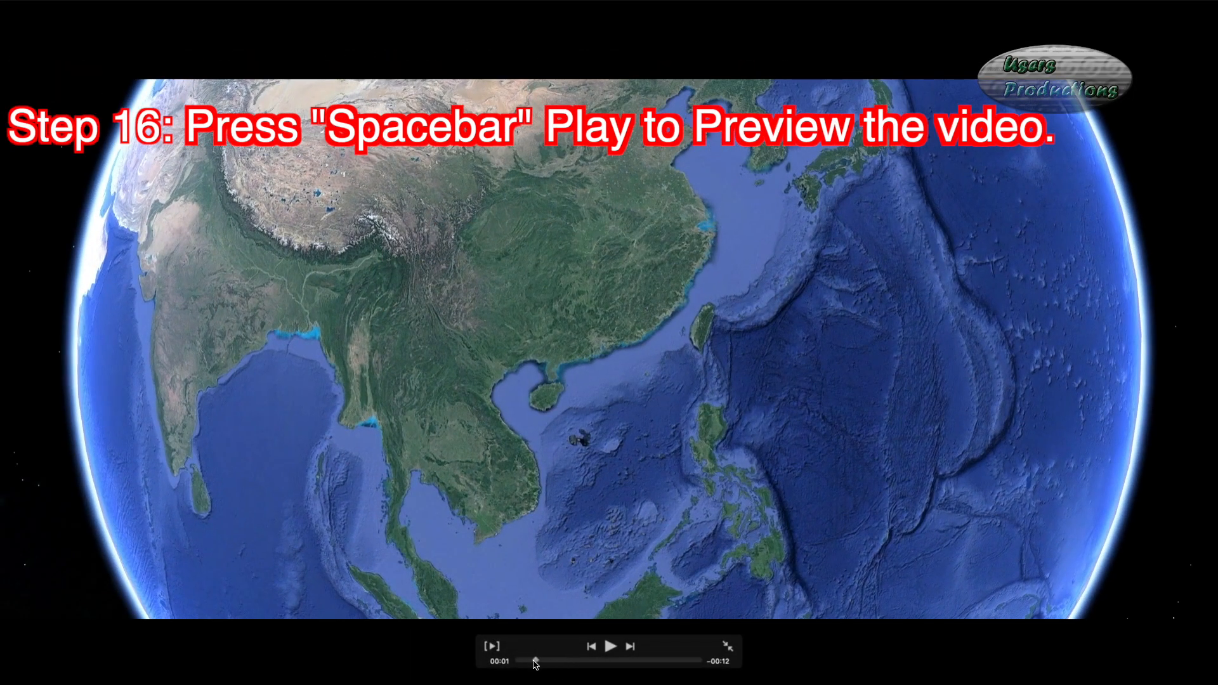
pyautogui.moveTo(535, 661); pyautogui.dragTo(502, 661)
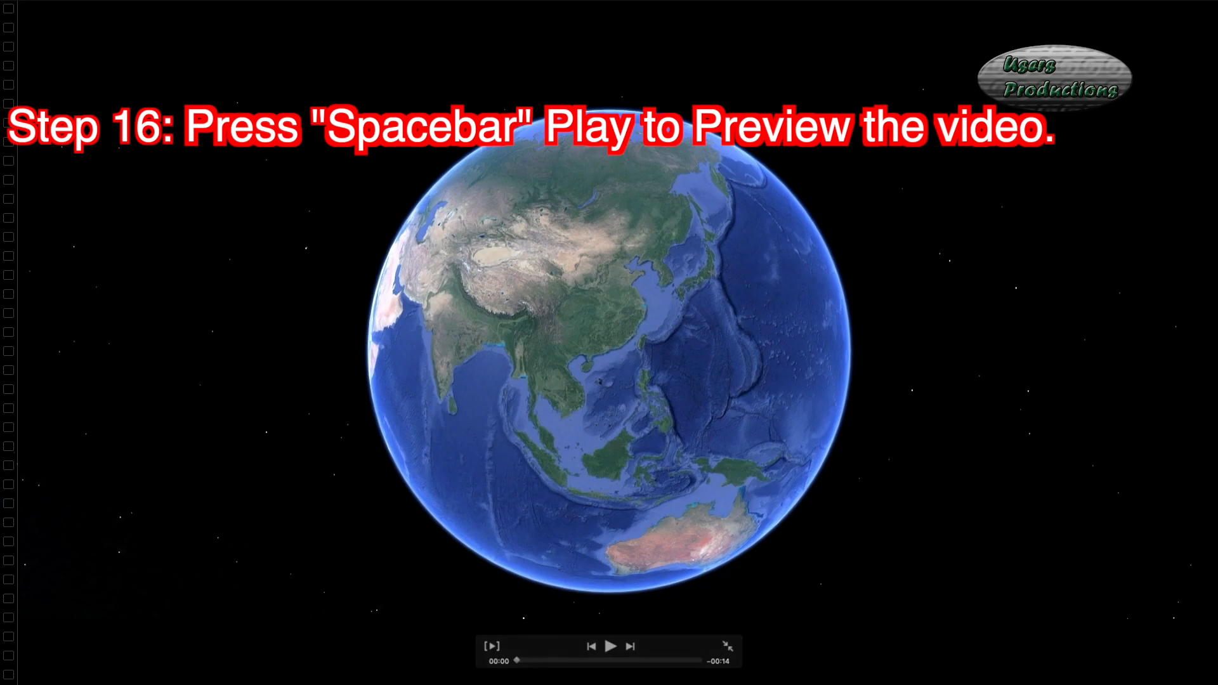
pyautogui.press('space')
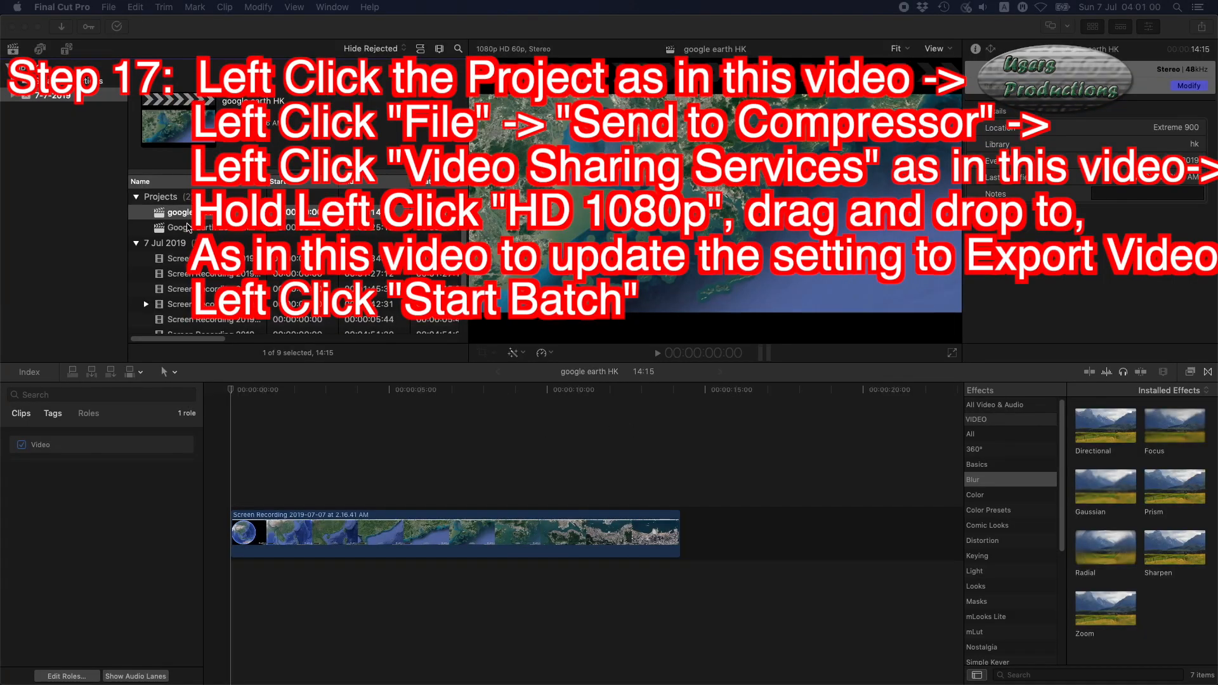
# Open the google earth HK project and send it to Compressor.
pyautogui.click(186, 217)
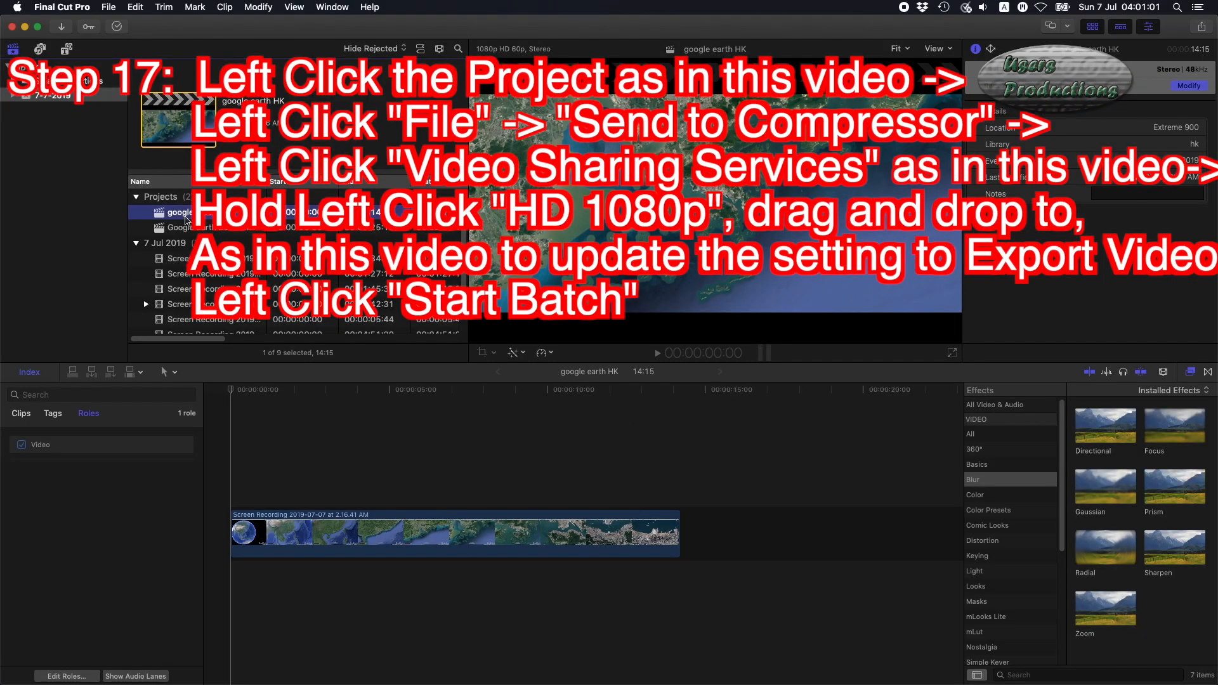
pyautogui.doubleClick(163, 216)
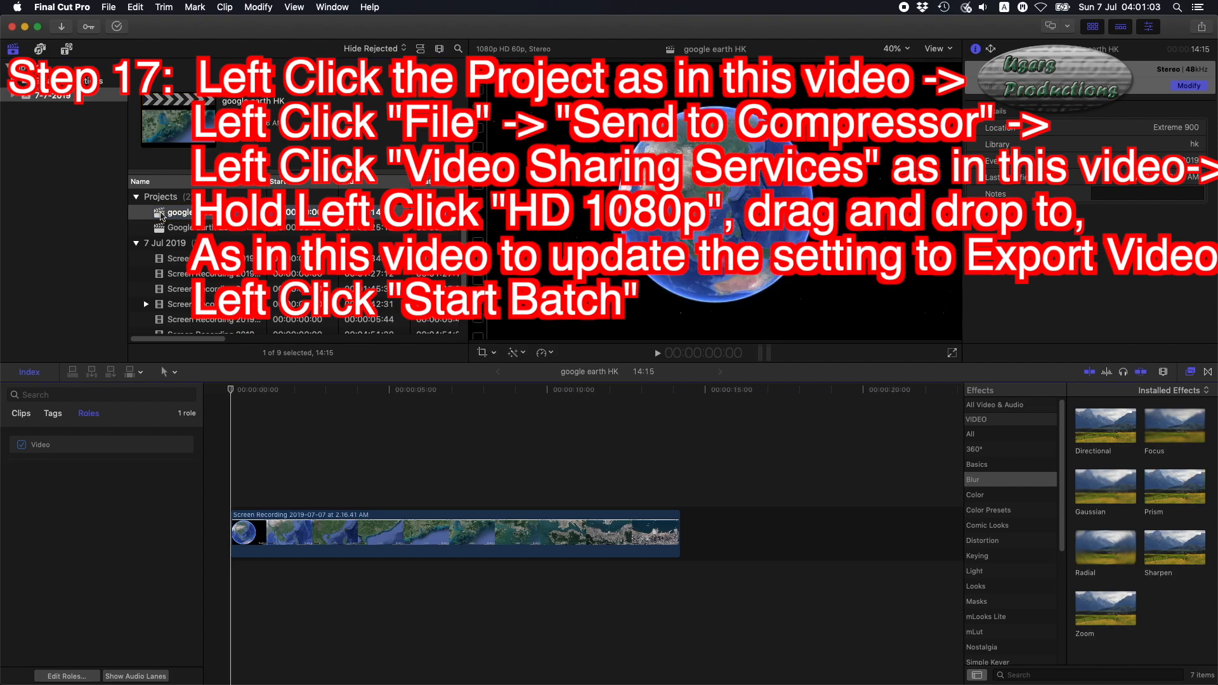
pyautogui.click(161, 216)
pyautogui.click(108, 7)
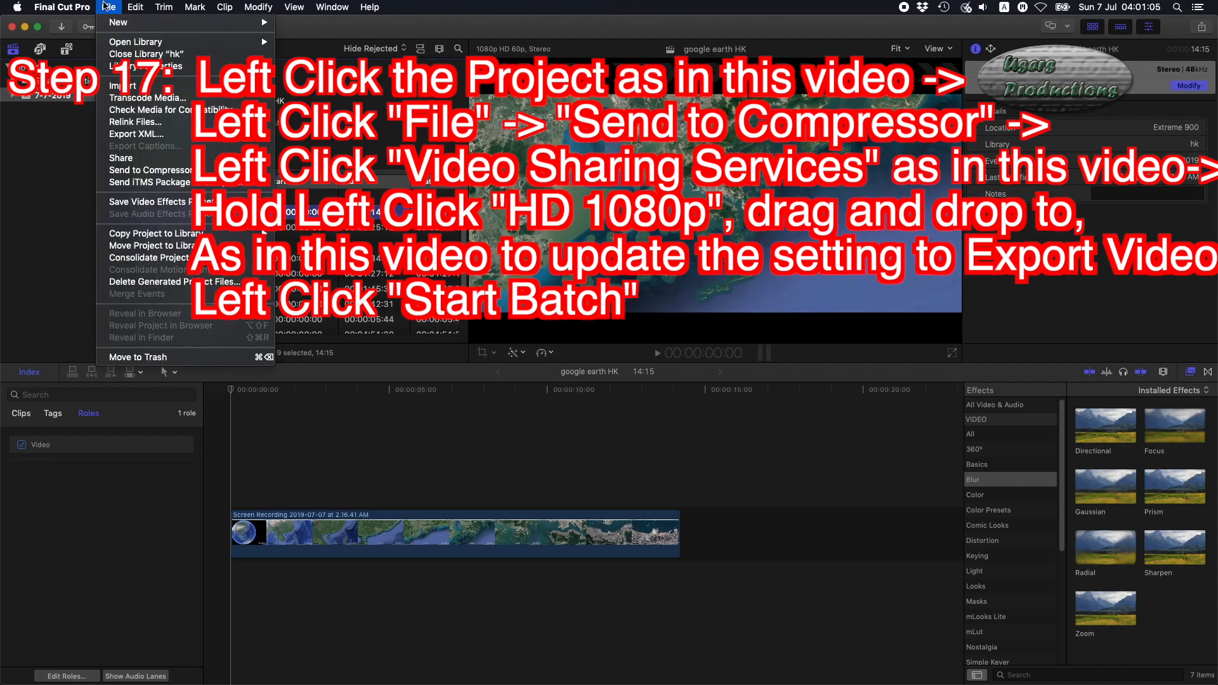
pyautogui.click(179, 171)
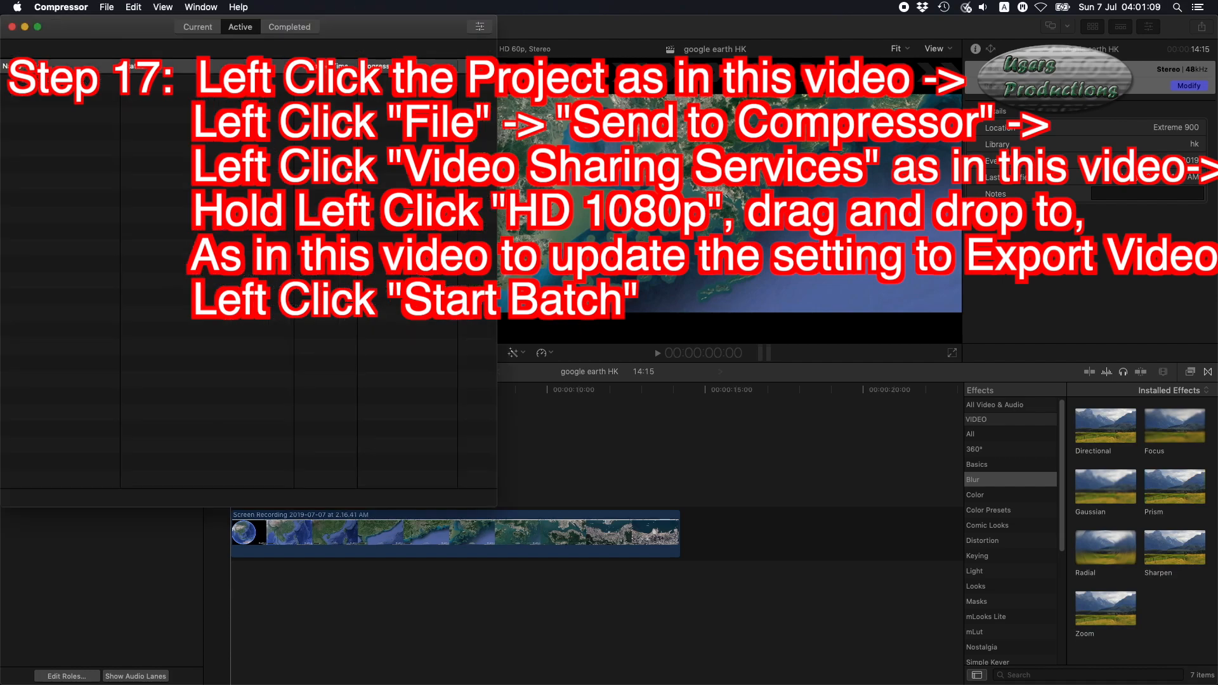
# Add the HD 1080p Video Sharing Services setting to the google earth HK job and start the batch.
pyautogui.moveTo(39, 321); pyautogui.dragTo(197, 343)
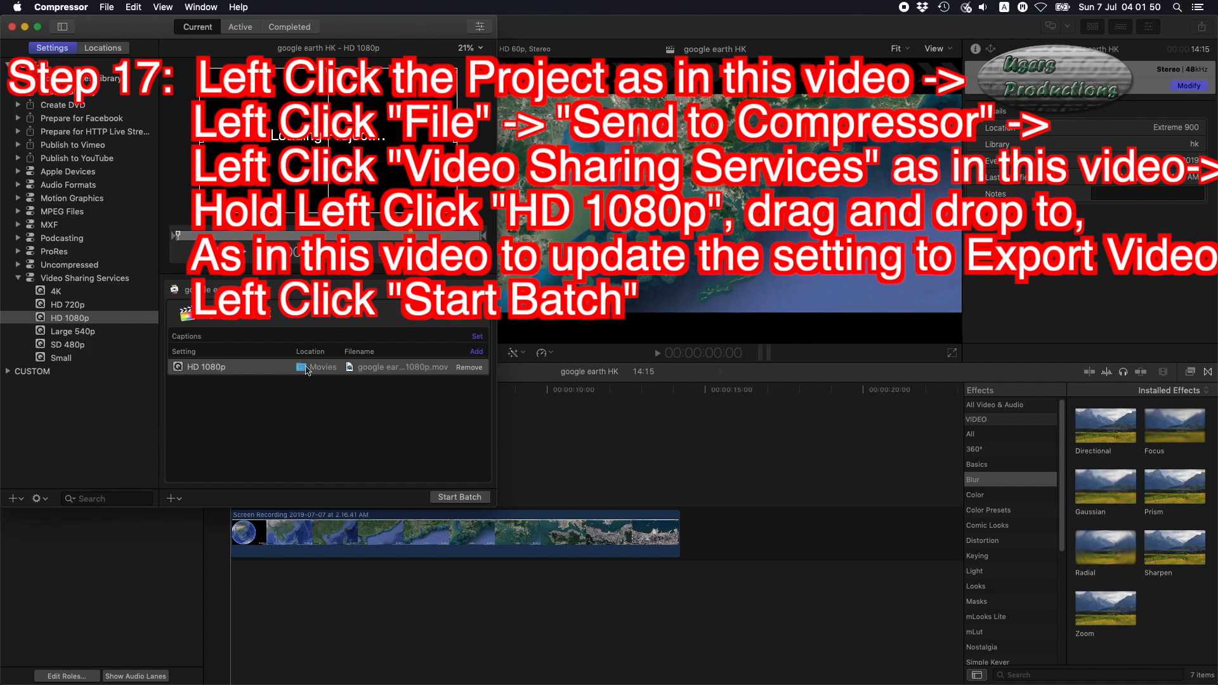
pyautogui.click(462, 499)
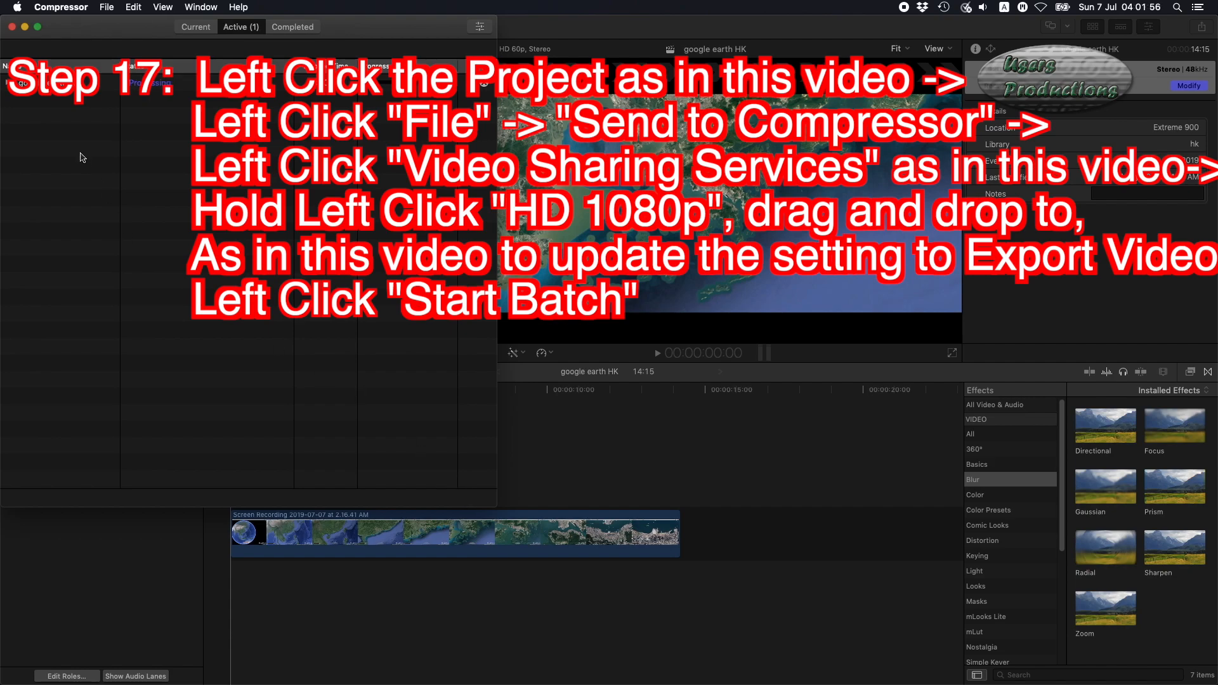
# Expand the processing job in the active batch queue to check its progress, then quit Compressor.
pyautogui.click(8, 83)
pyautogui.click(18, 100)
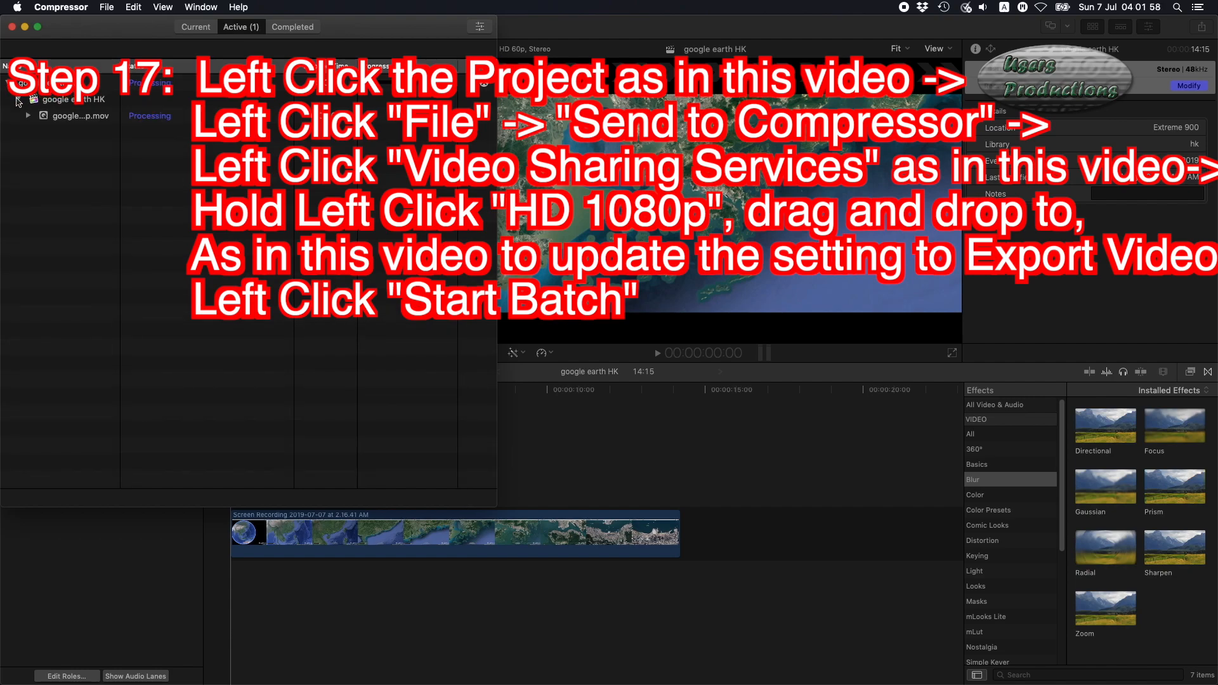
pyautogui.click(29, 116)
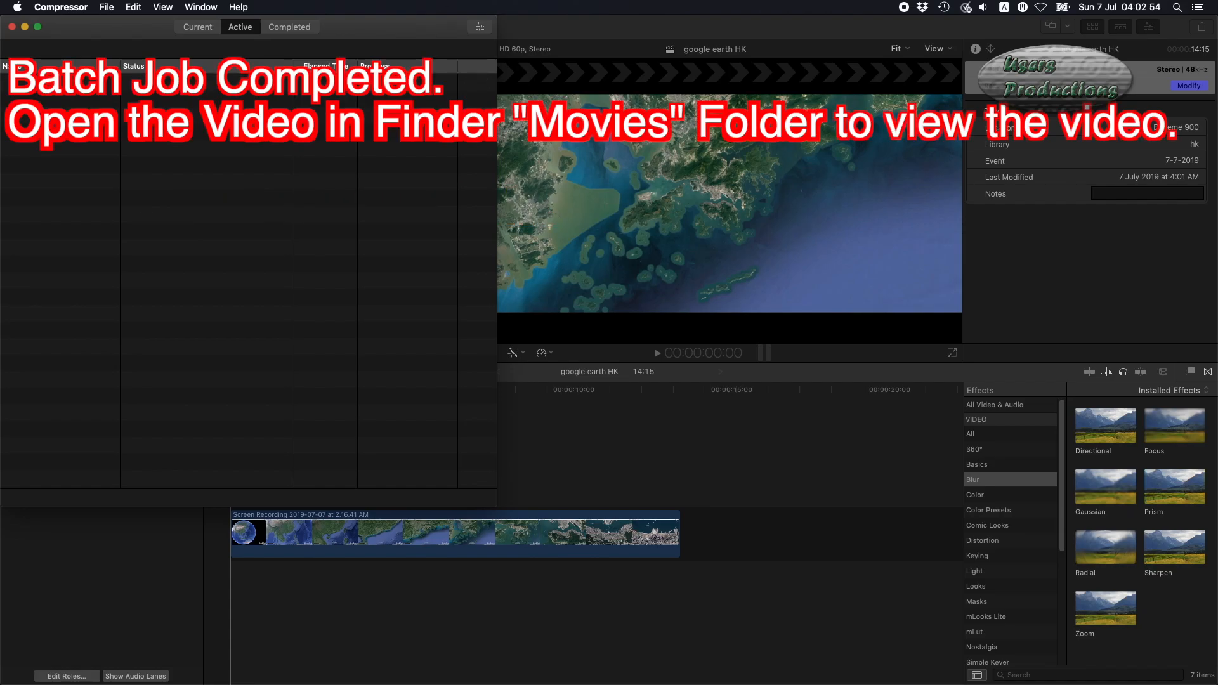
pyautogui.press('super+q')
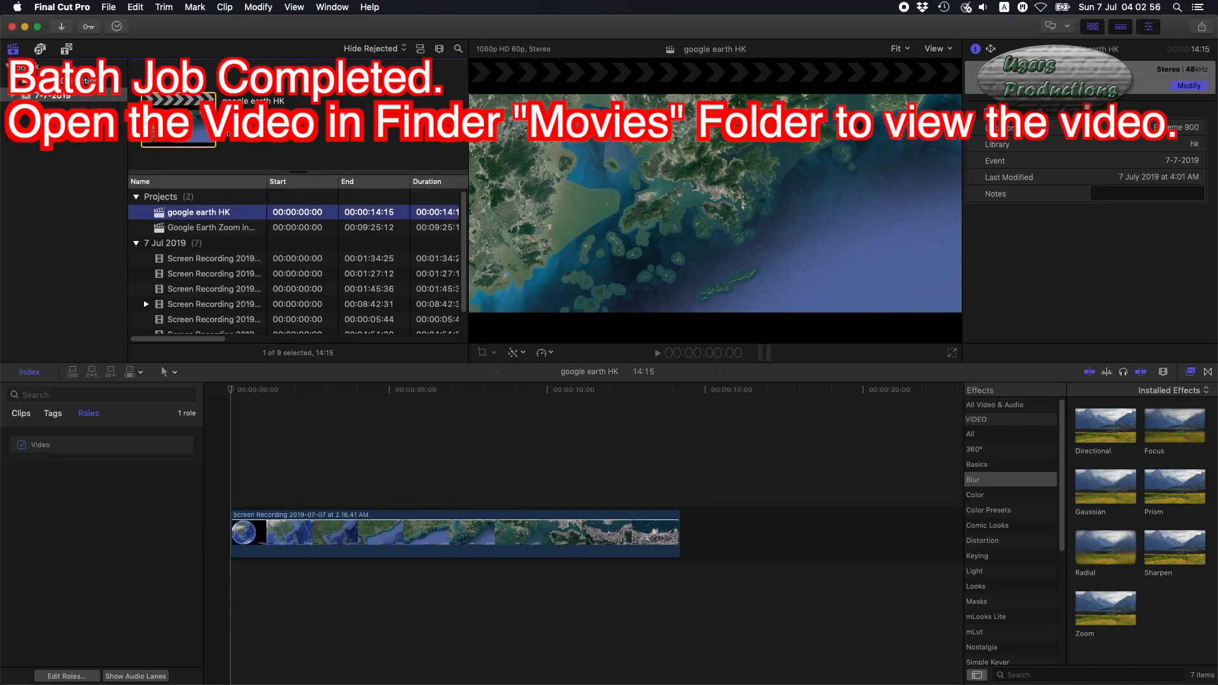
# Open the exported google earth HK 1080p movie from the Movies folder and play it.
pyautogui.press('super+Tab')
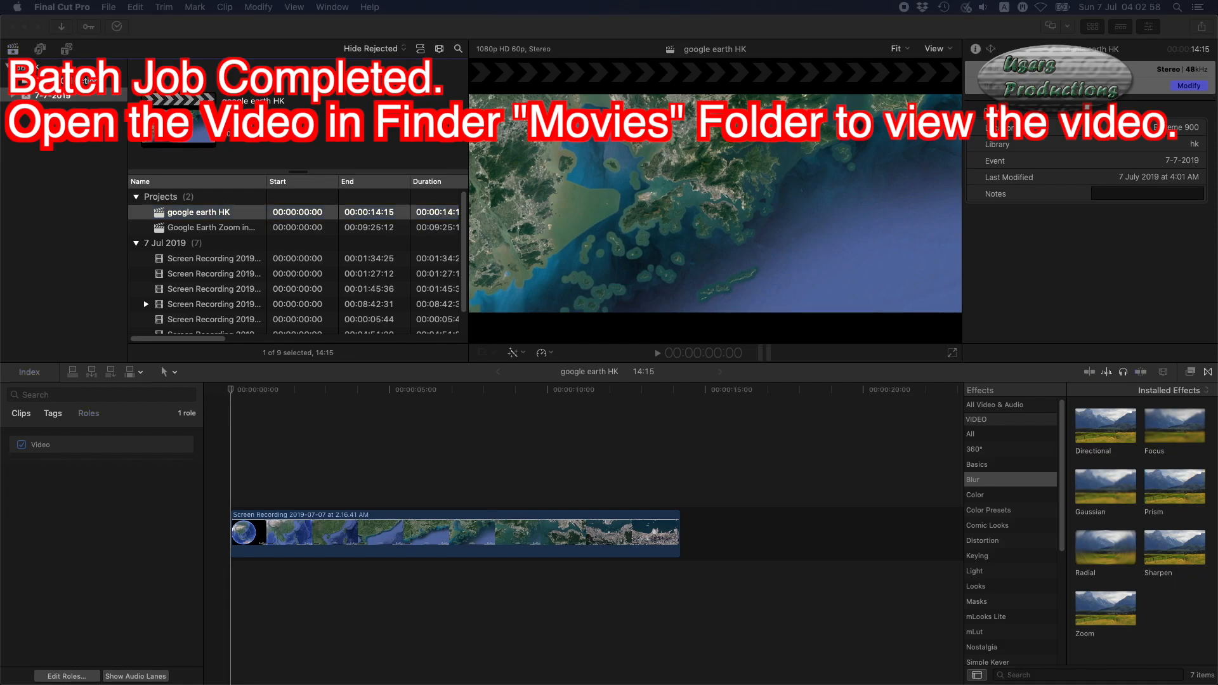
pyautogui.moveTo(1217, 190); pyautogui.dragTo(399, 3)
pyautogui.click(35, 22)
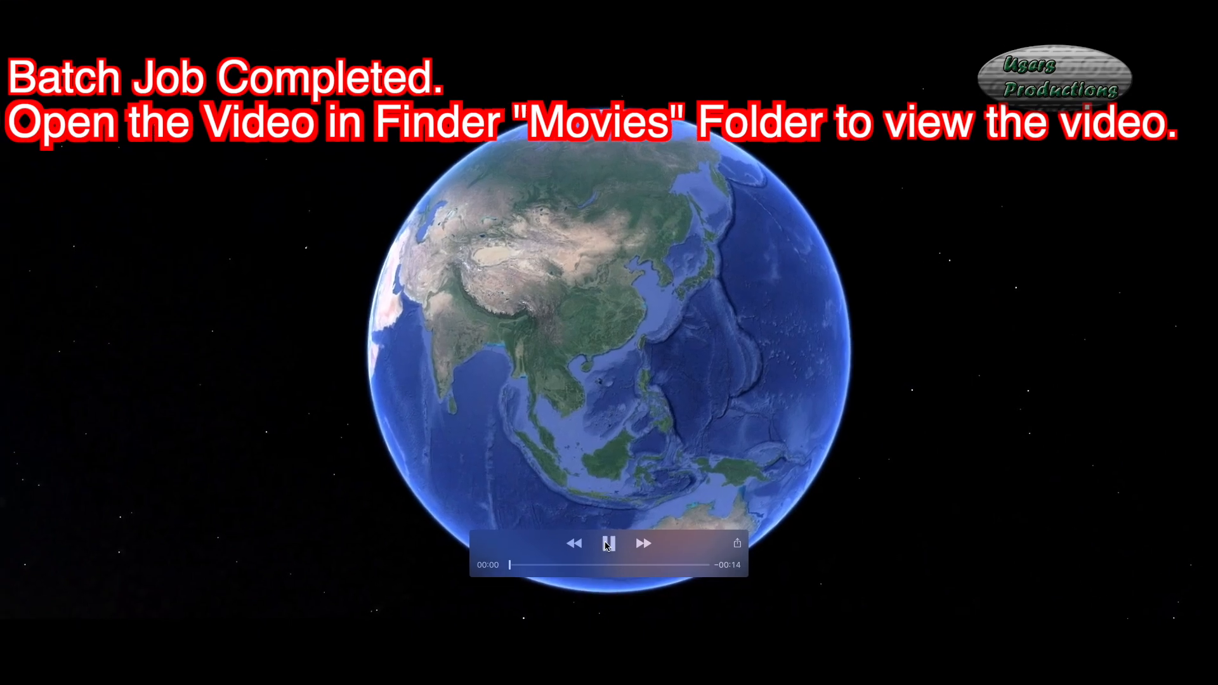
pyautogui.click(608, 544)
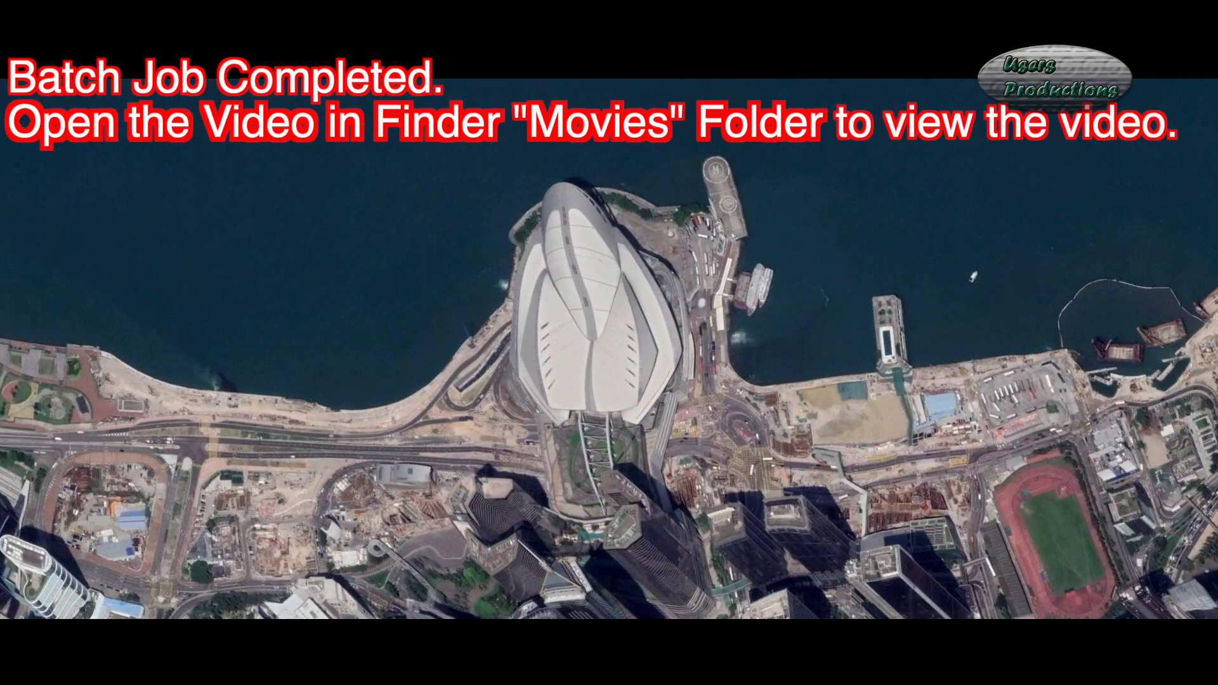
pyautogui.moveTo(519, 470)
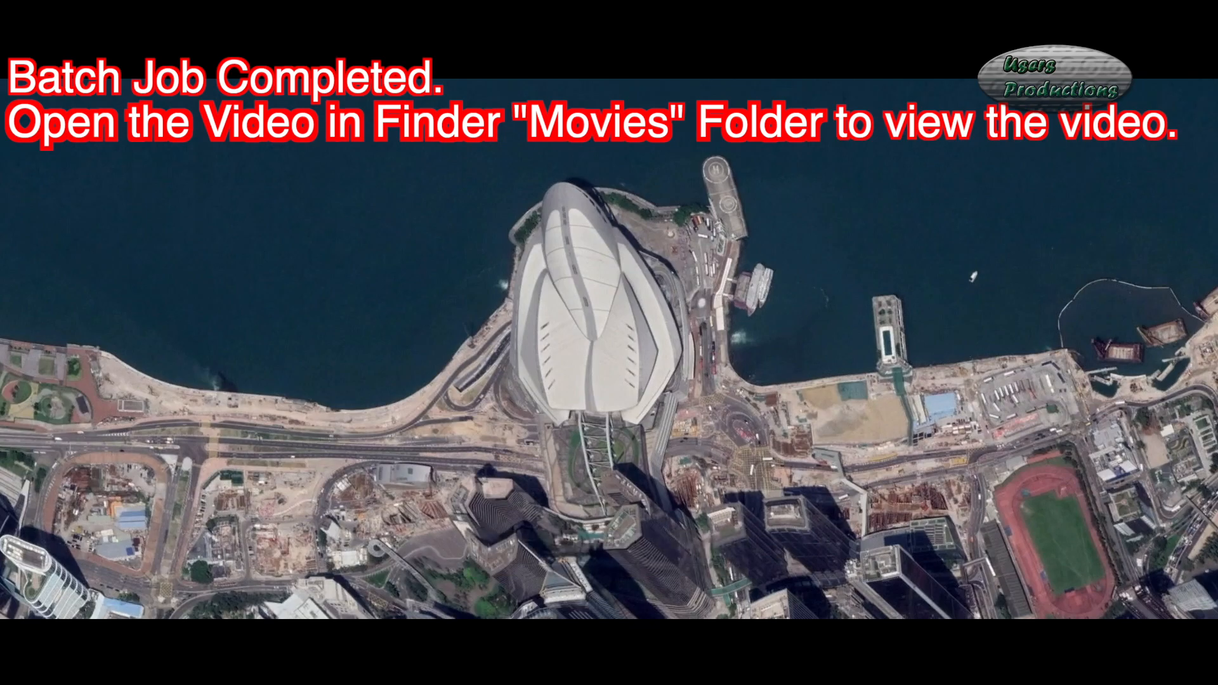